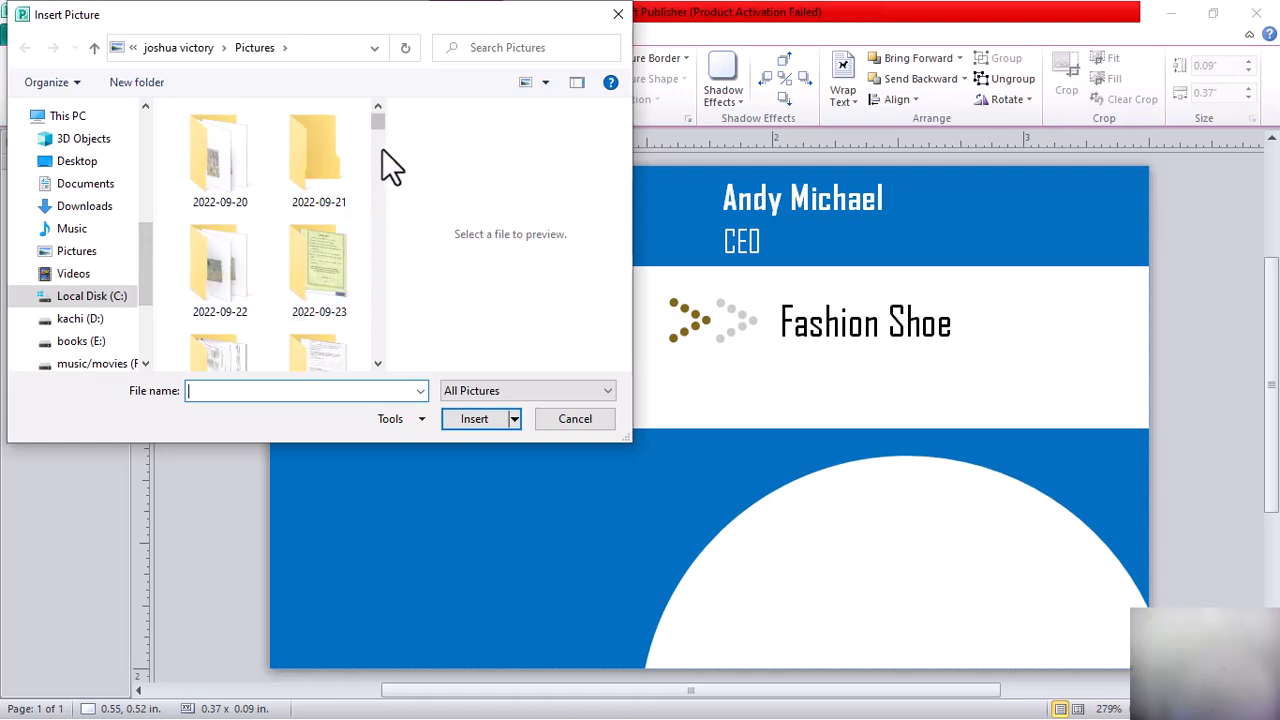
drag(378, 119, 371, 325)
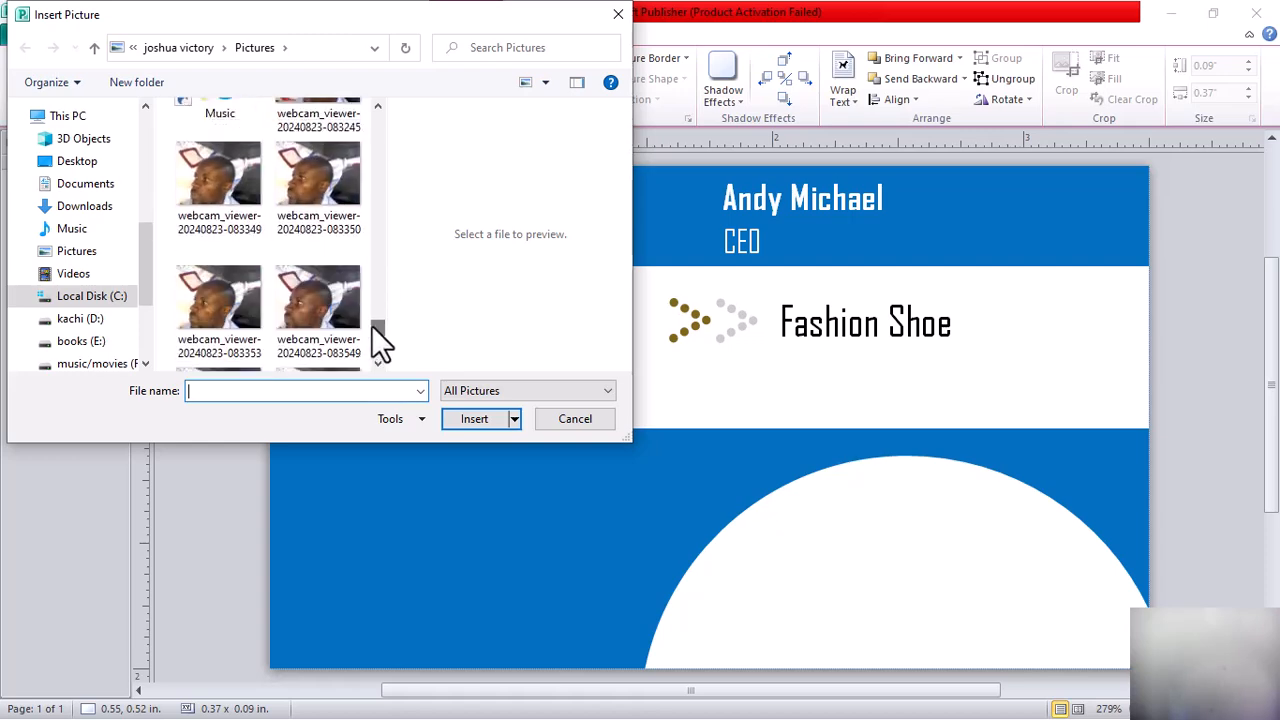
click(216, 191)
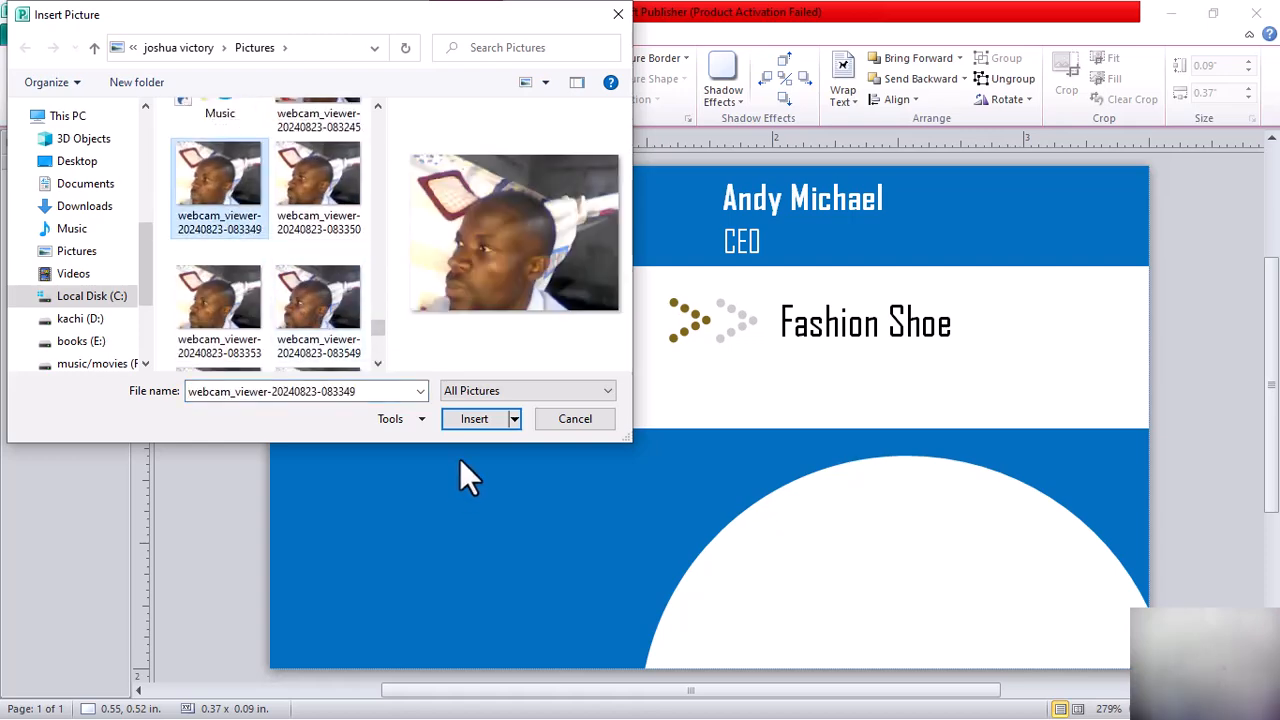
click(474, 421)
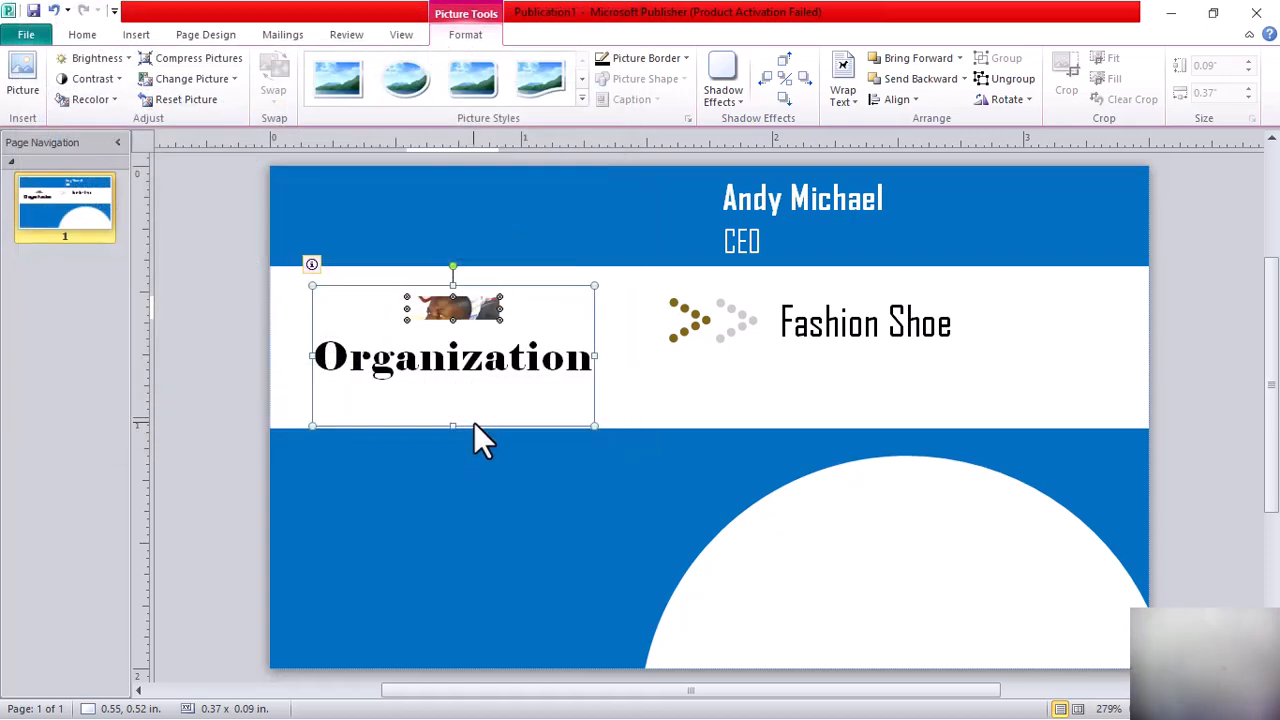
- Replace the "Organization" placeholder text below the logo picture with "Fashion shoe ltd"
double_click(489, 336)
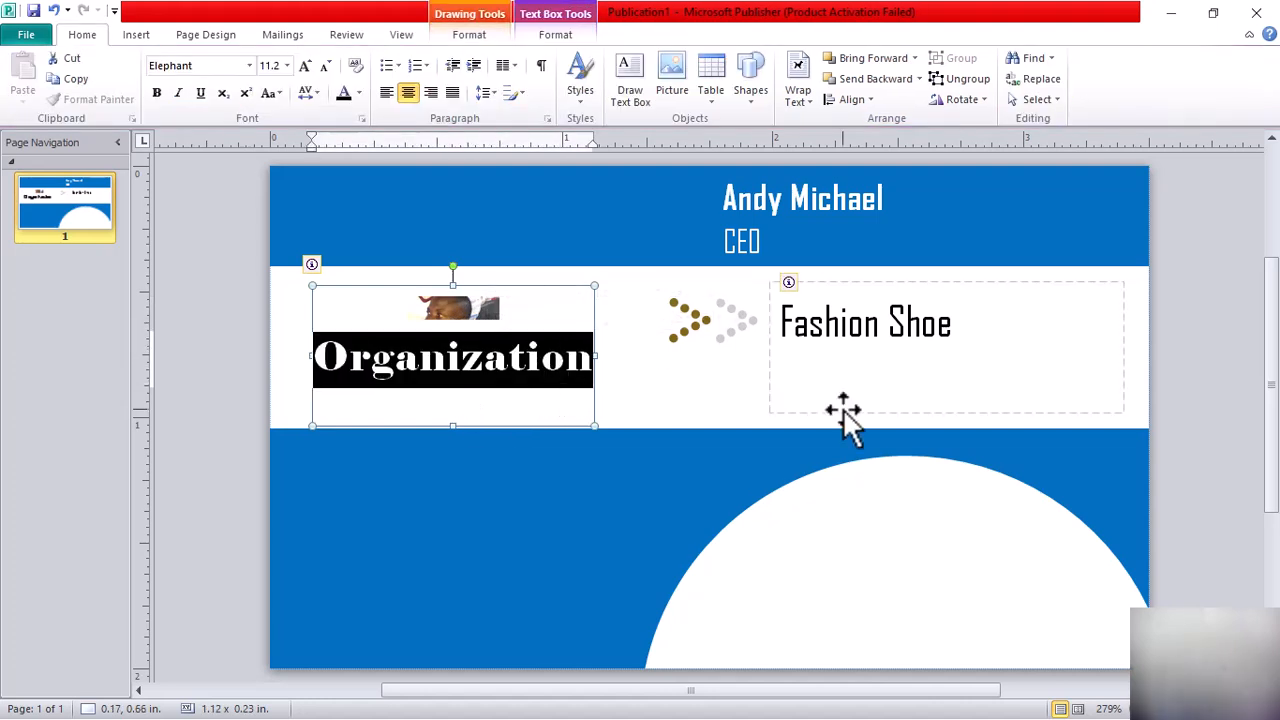
text(Fash)
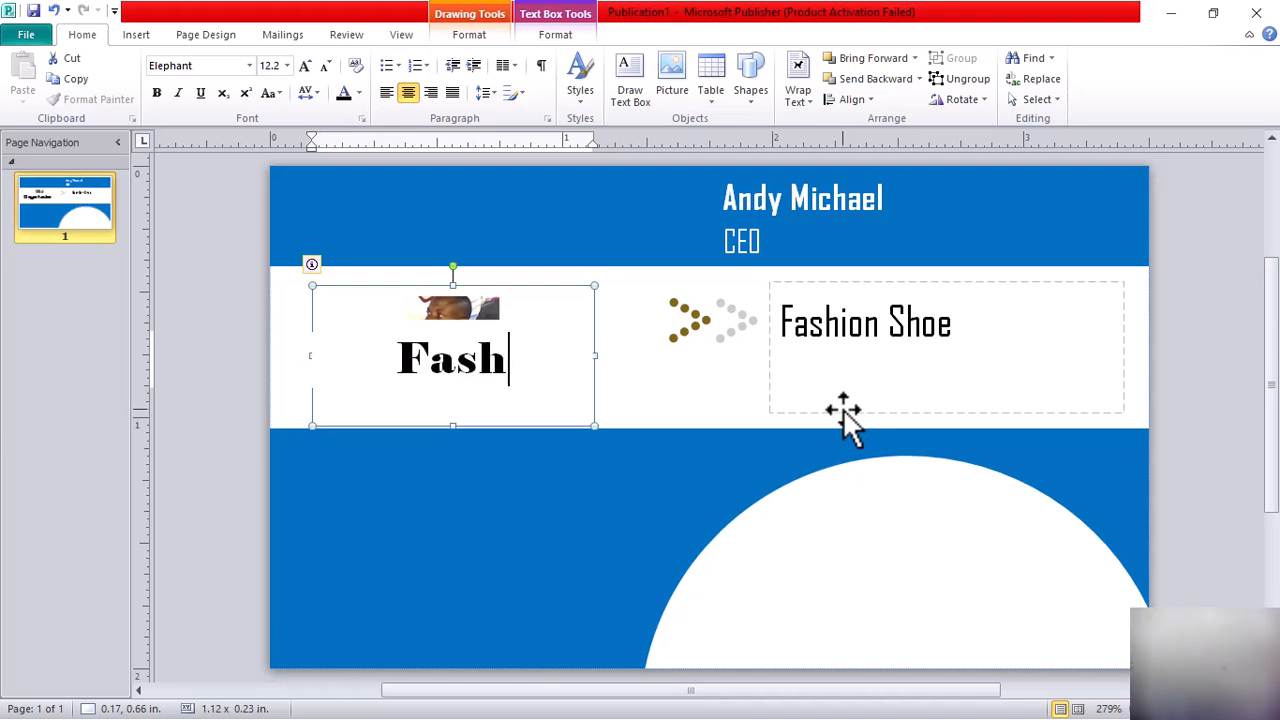
text(ion s)
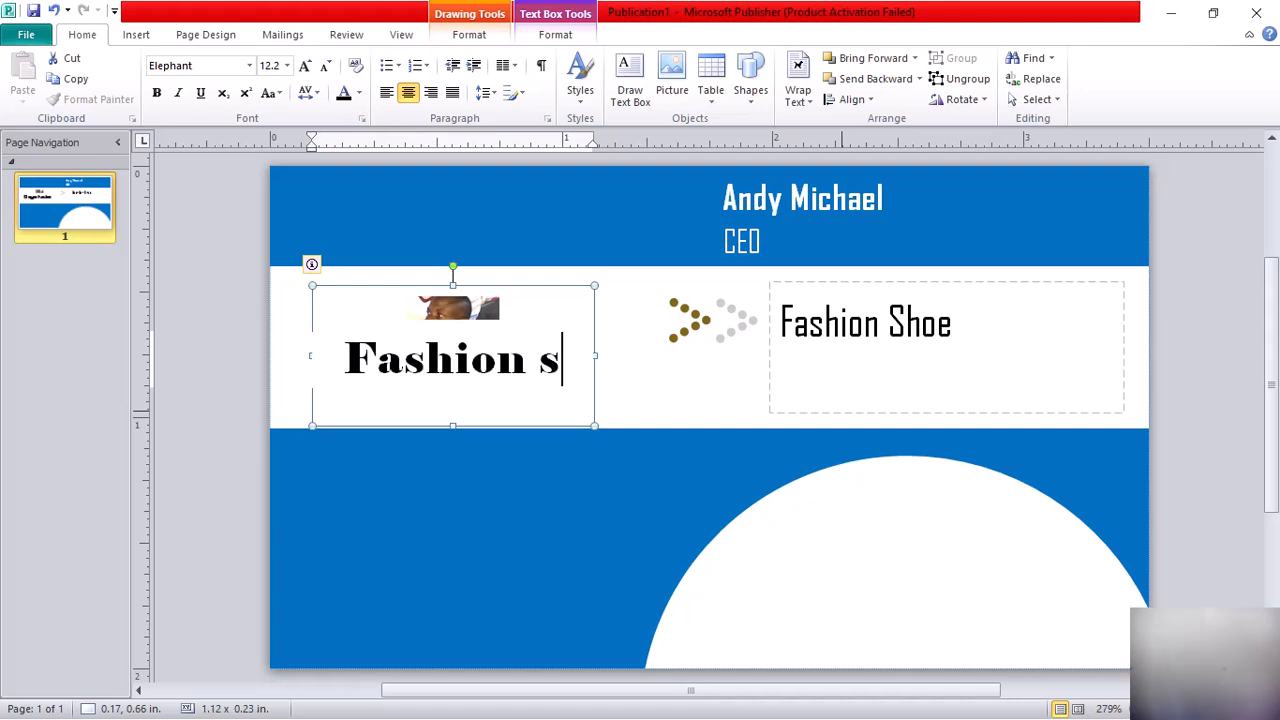
text(ho)
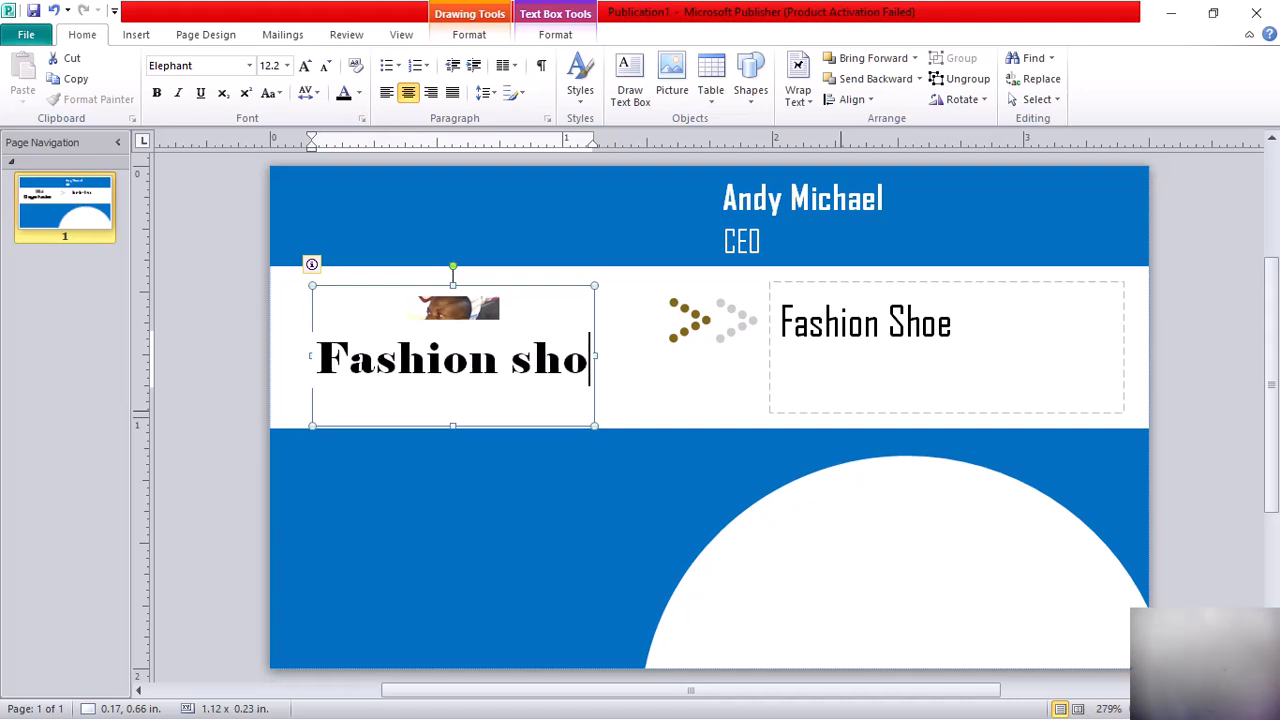
text(e)
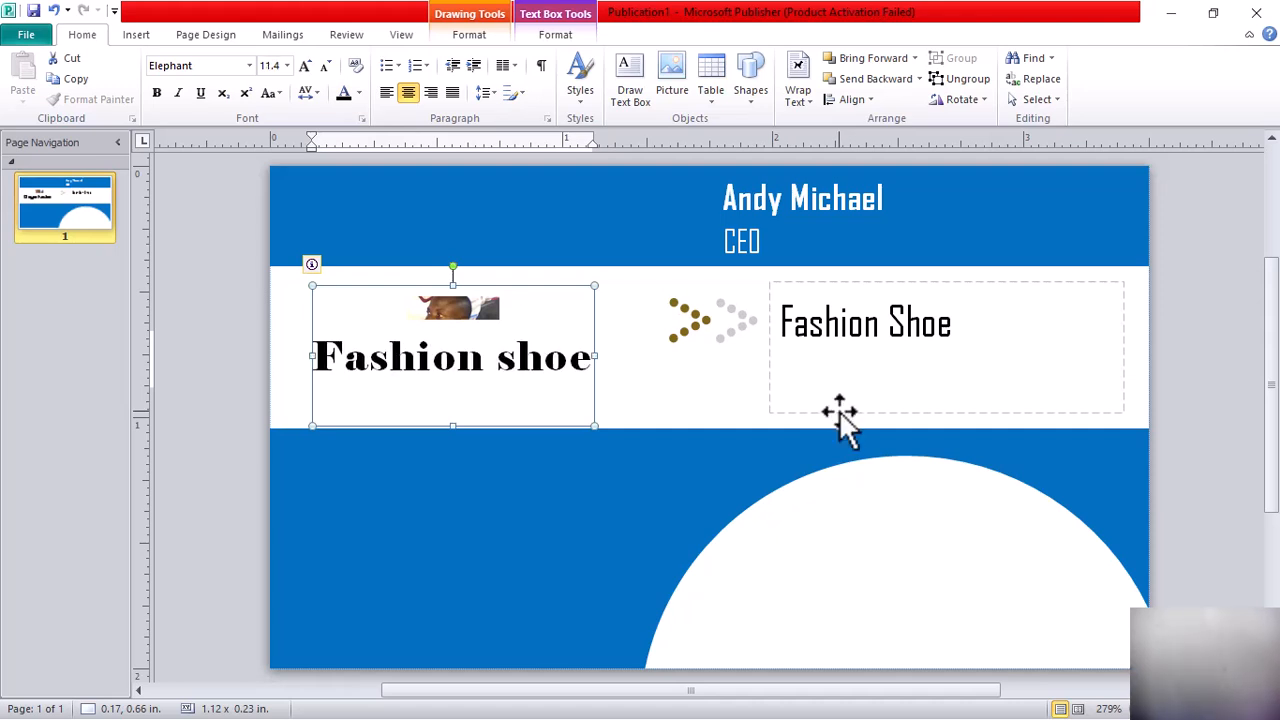
text( lt)
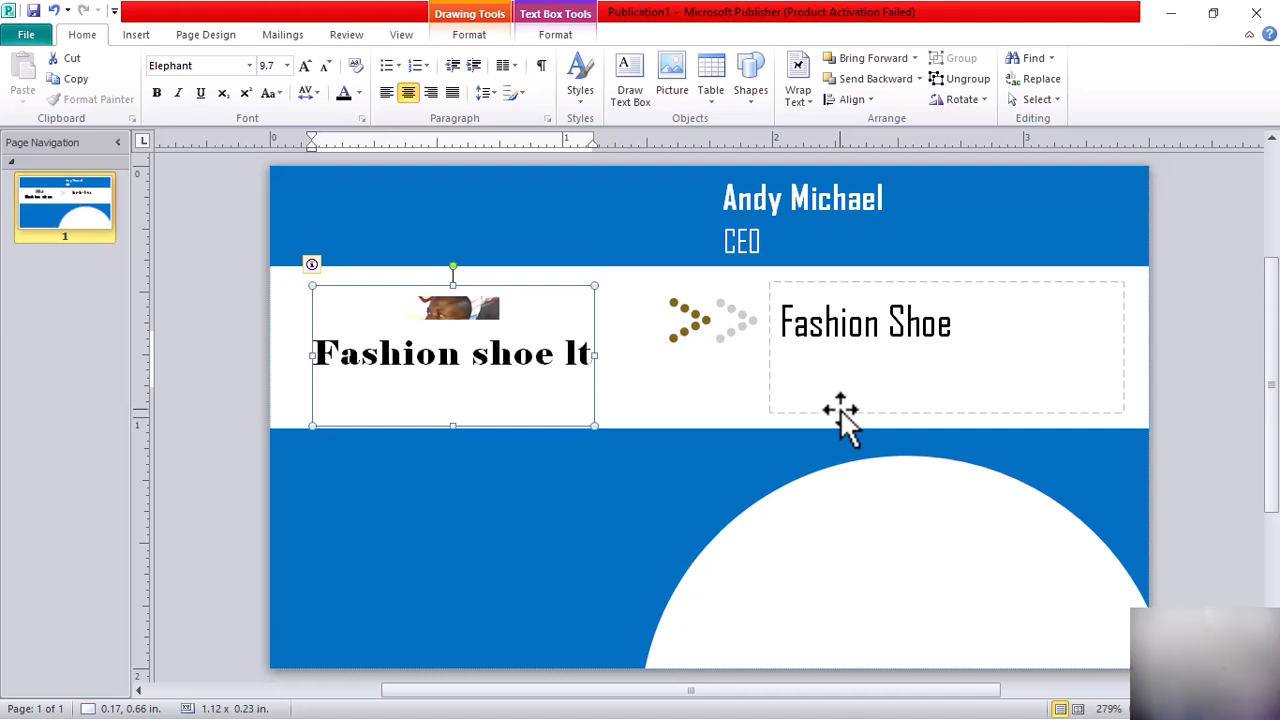
text(d)
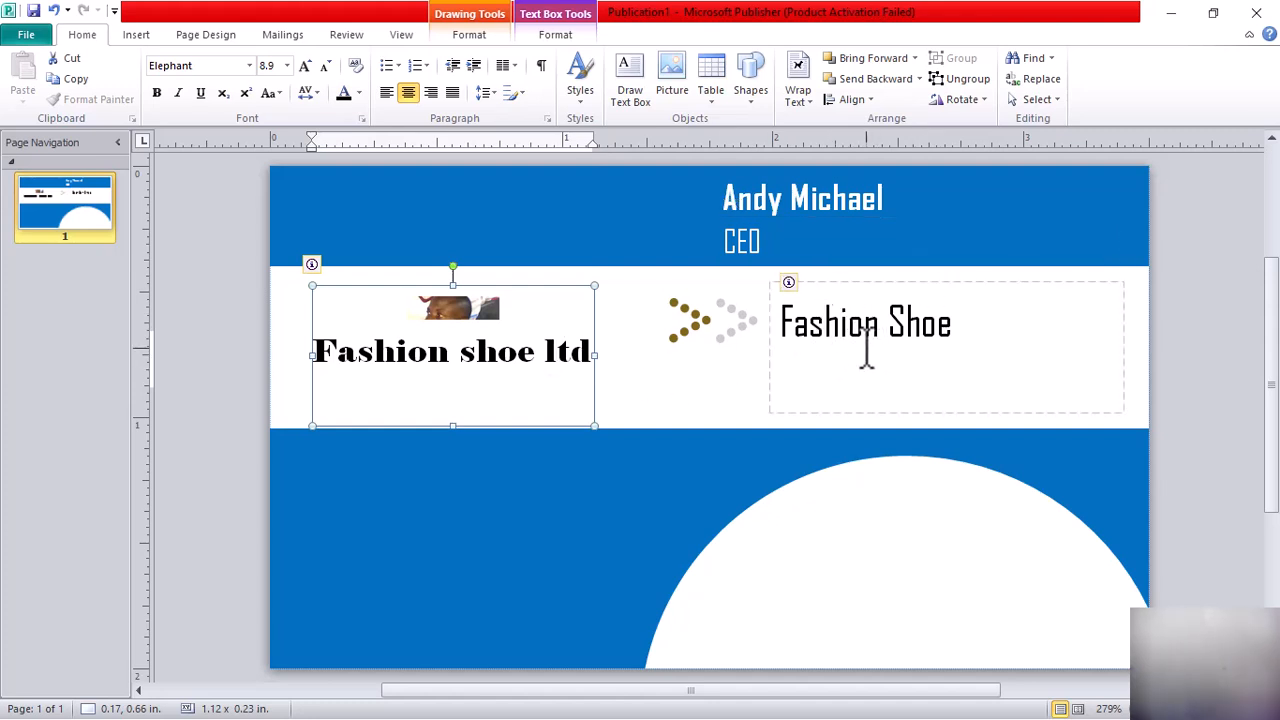
click(646, 367)
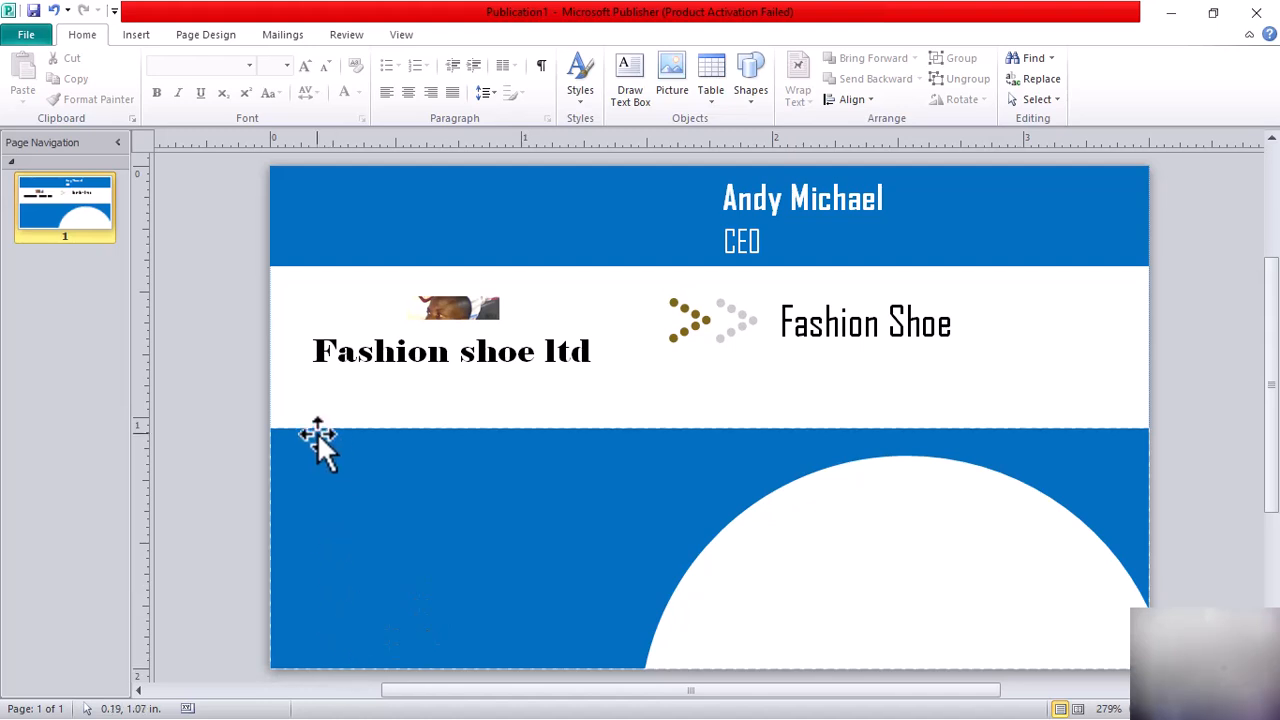
mouse_move(300, 468)
mouse_down()
mouse_move(513, 480)
mouse_move(509, 506)
mouse_move(310, 490)
mouse_up()
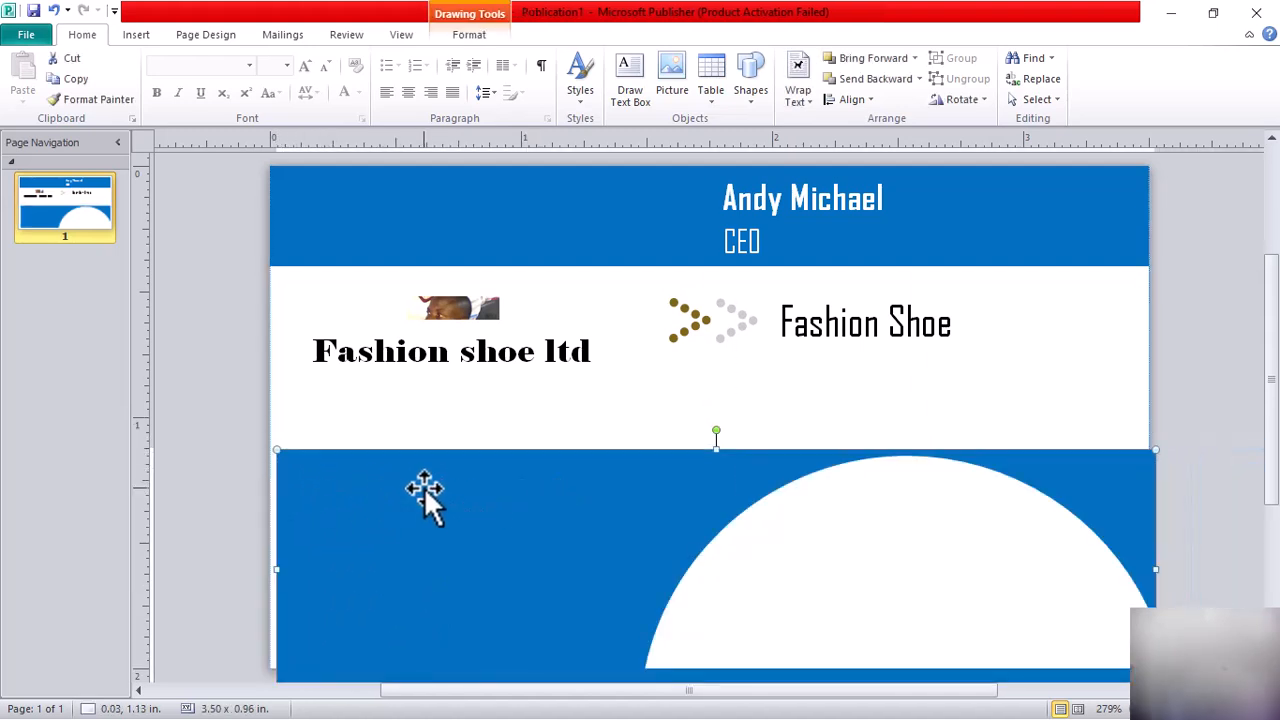
key(ctrl+z)
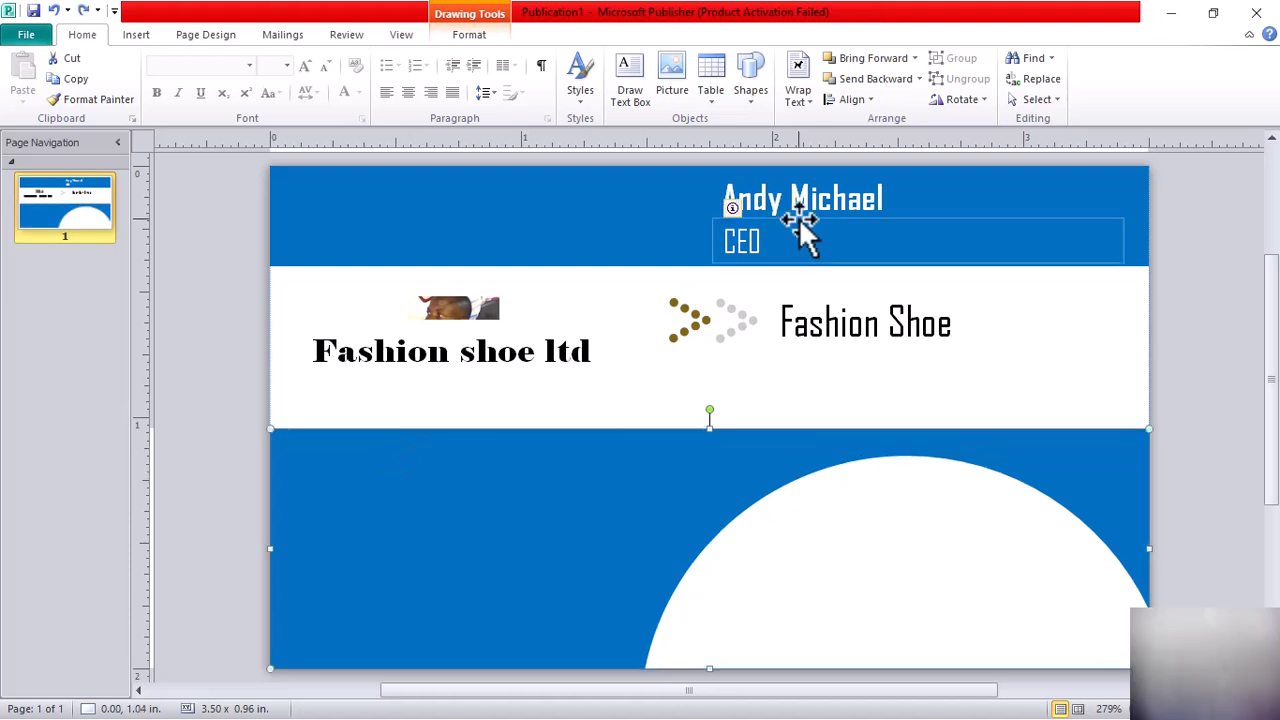
click(628, 62)
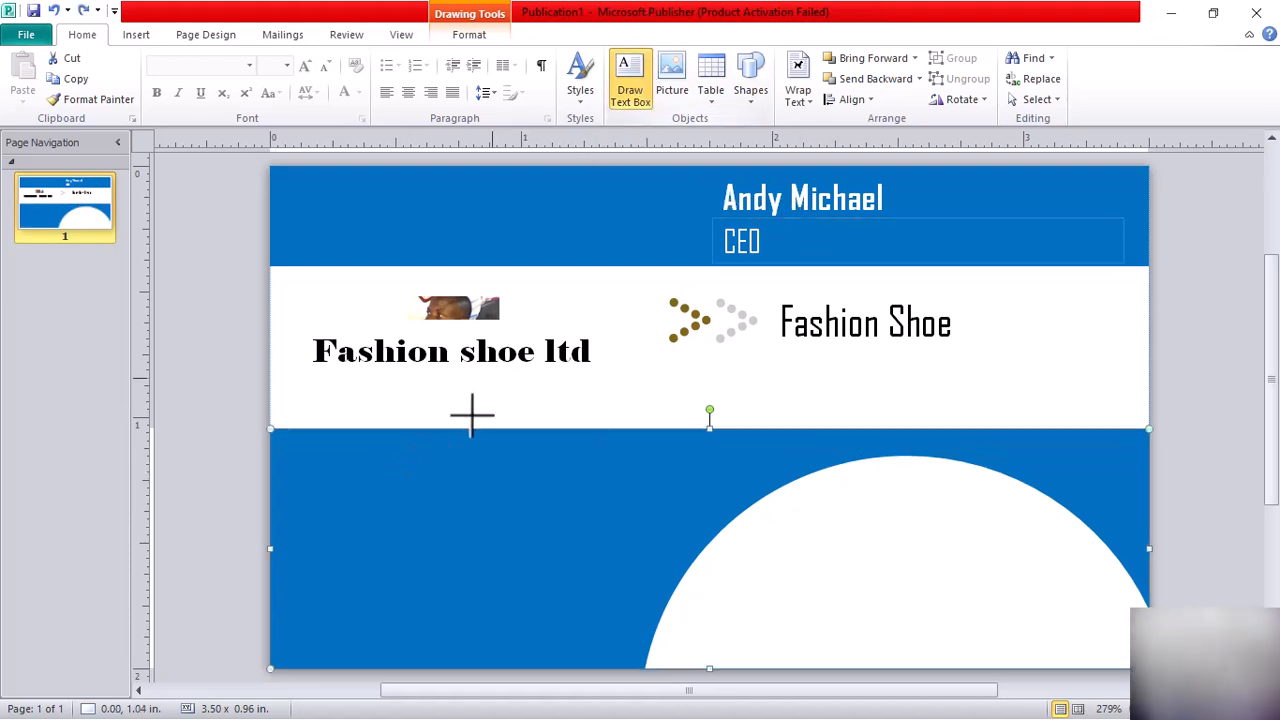
click(326, 488)
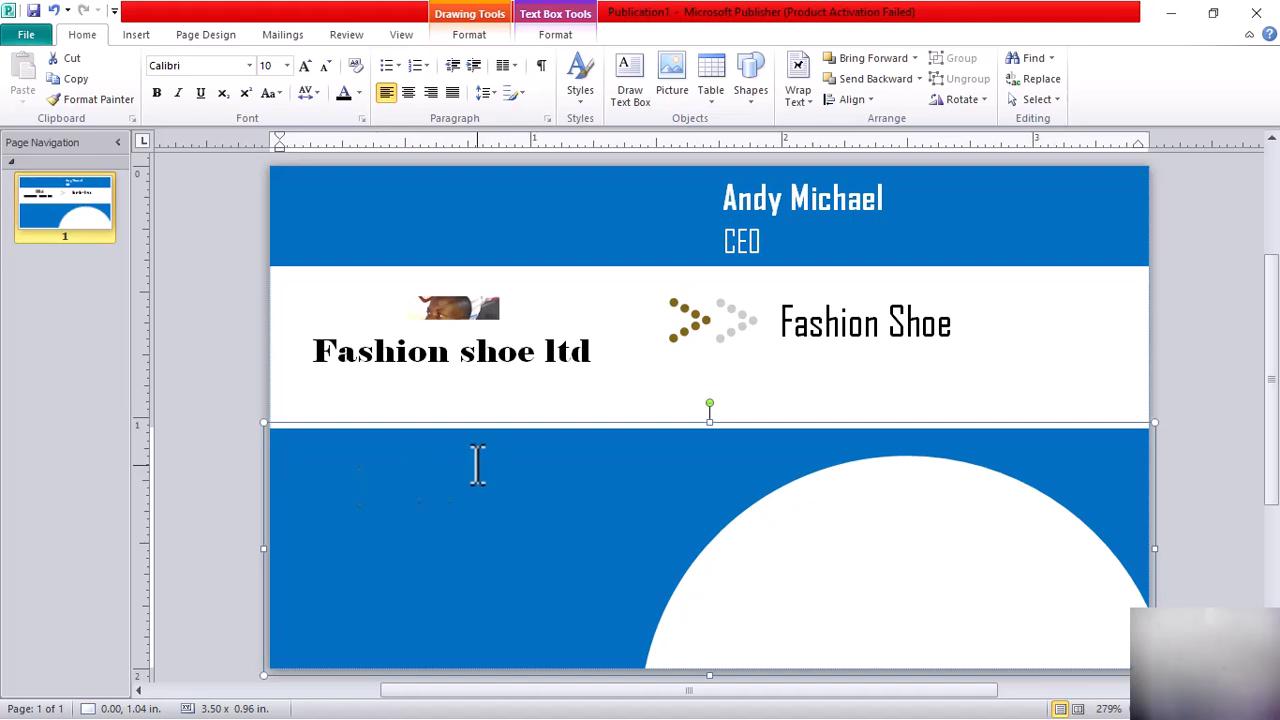
- Draw a text box about 1 in wide and 0.53 in high and place it on the lower blue band beside the white circle
click(630, 68)
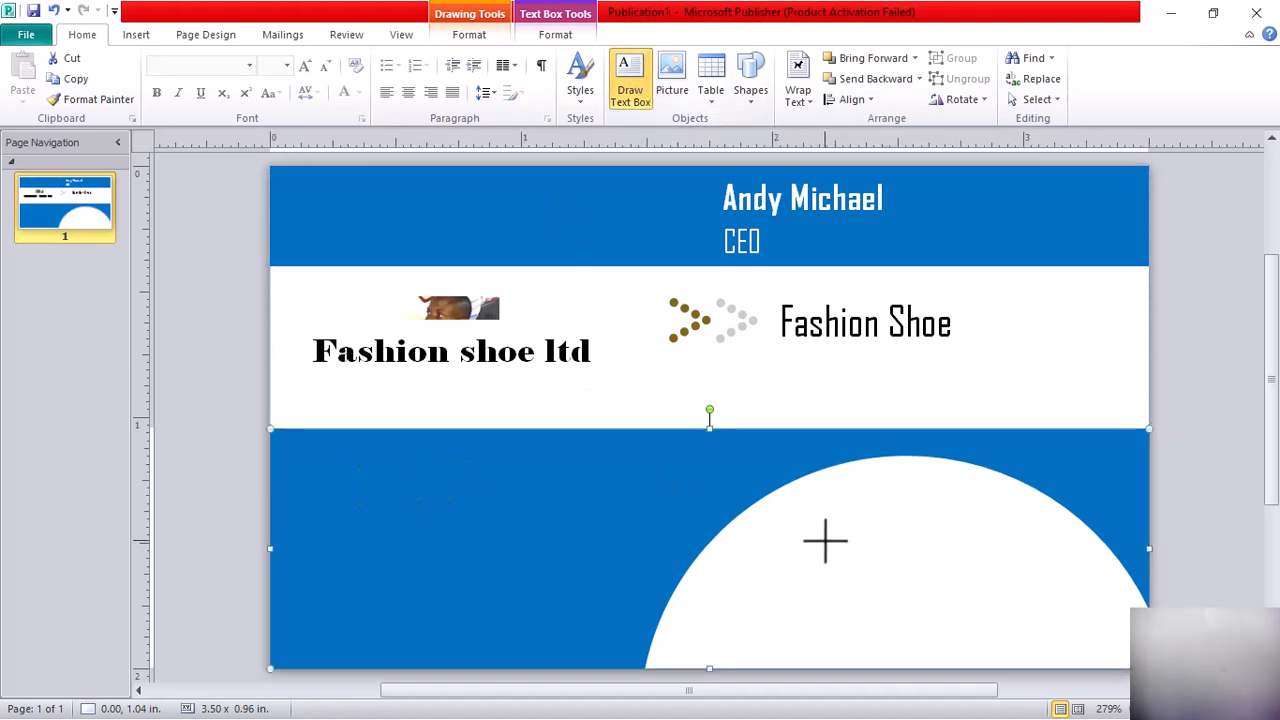
mouse_move(785, 502)
mouse_down()
mouse_move(835, 538)
mouse_move(1031, 609)
mouse_move(1039, 638)
mouse_up()
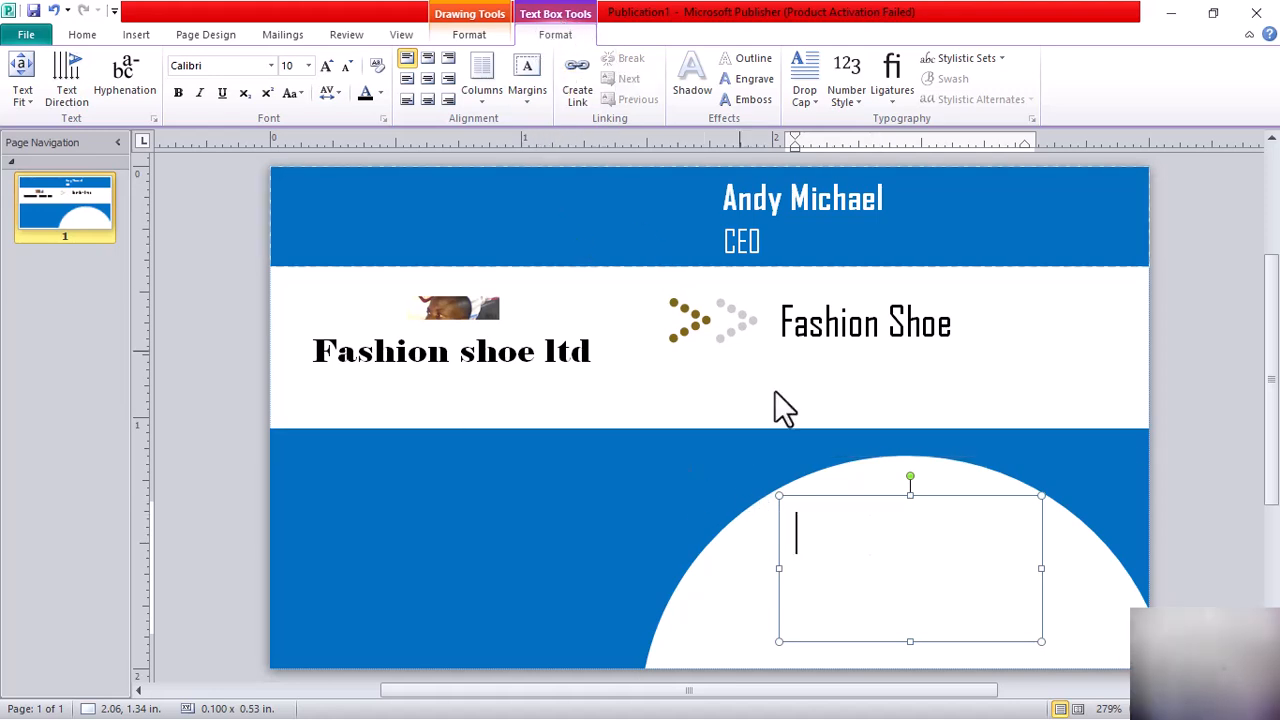
click(916, 645)
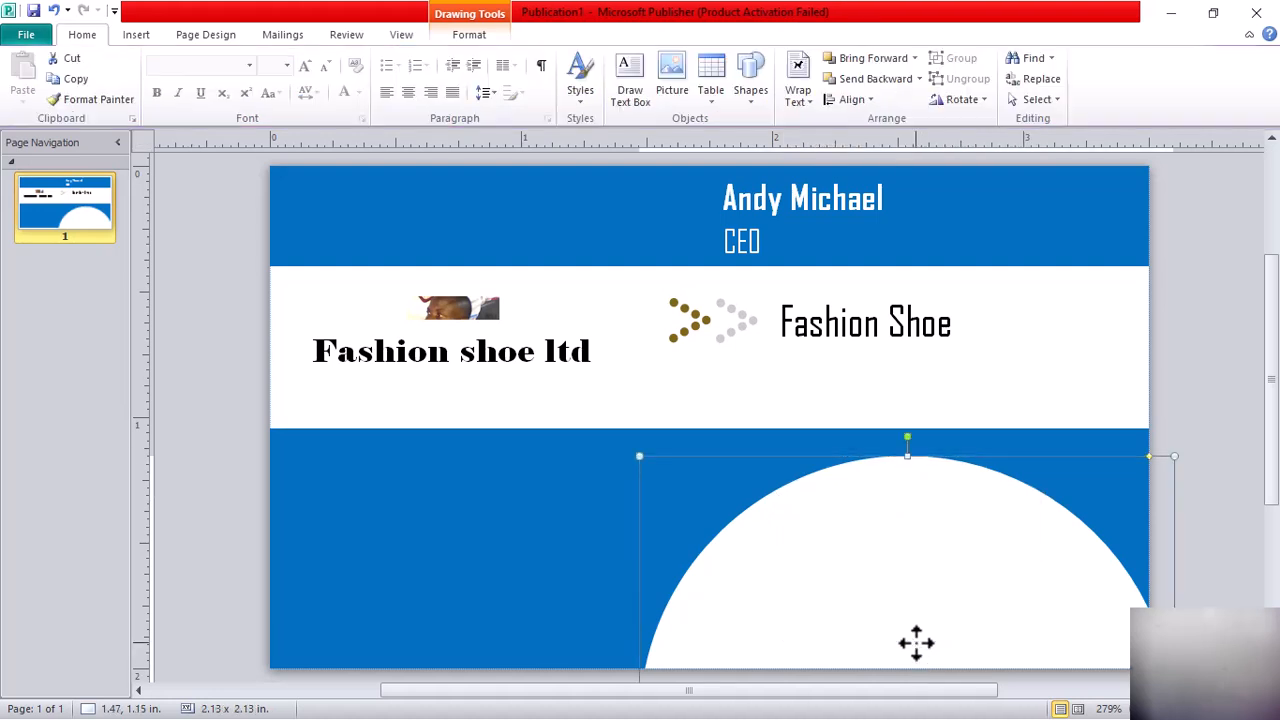
click(851, 506)
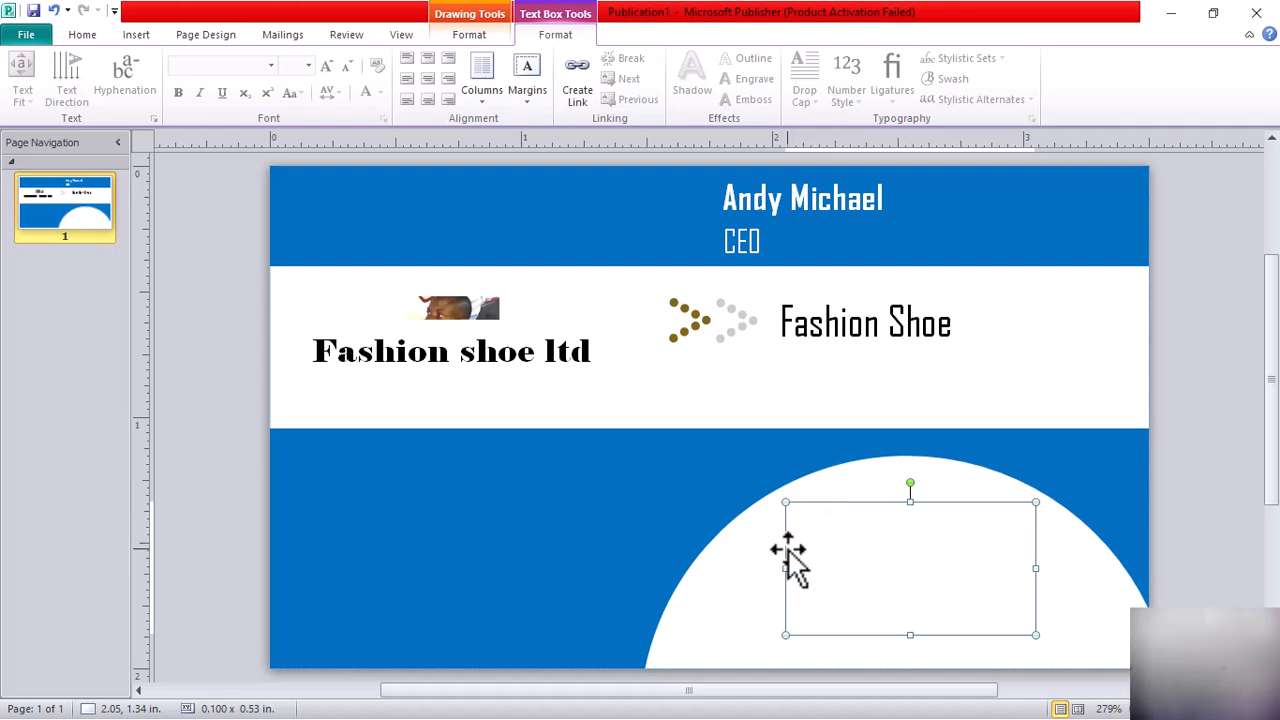
drag(791, 549, 441, 506)
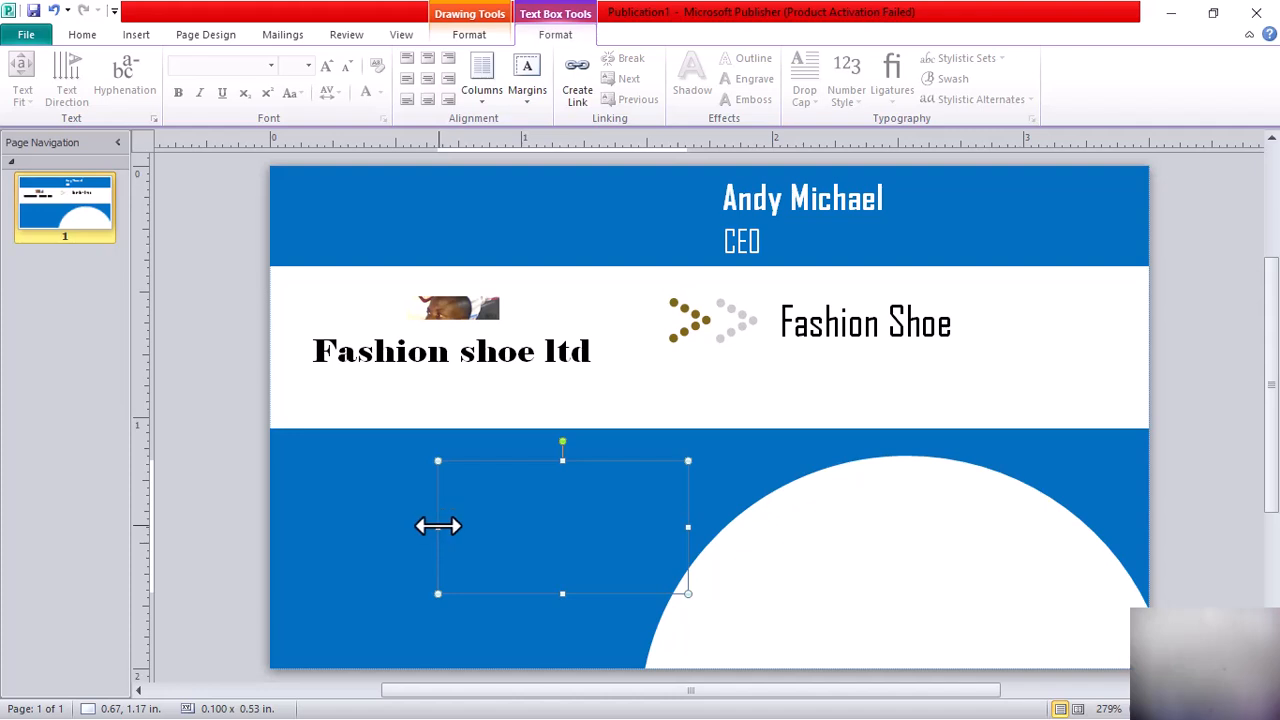
drag(437, 540, 345, 557)
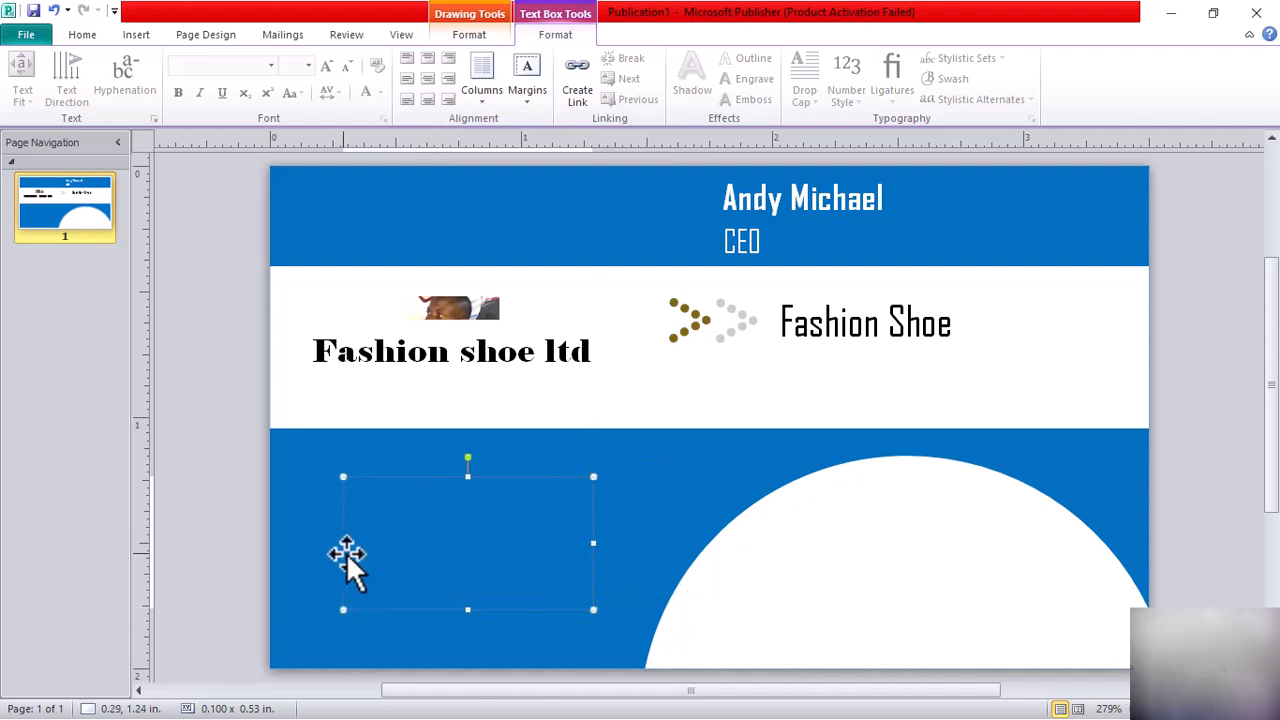
- Enter "St Charles" in the new text box on the lower blue band and start a new line
click(398, 502)
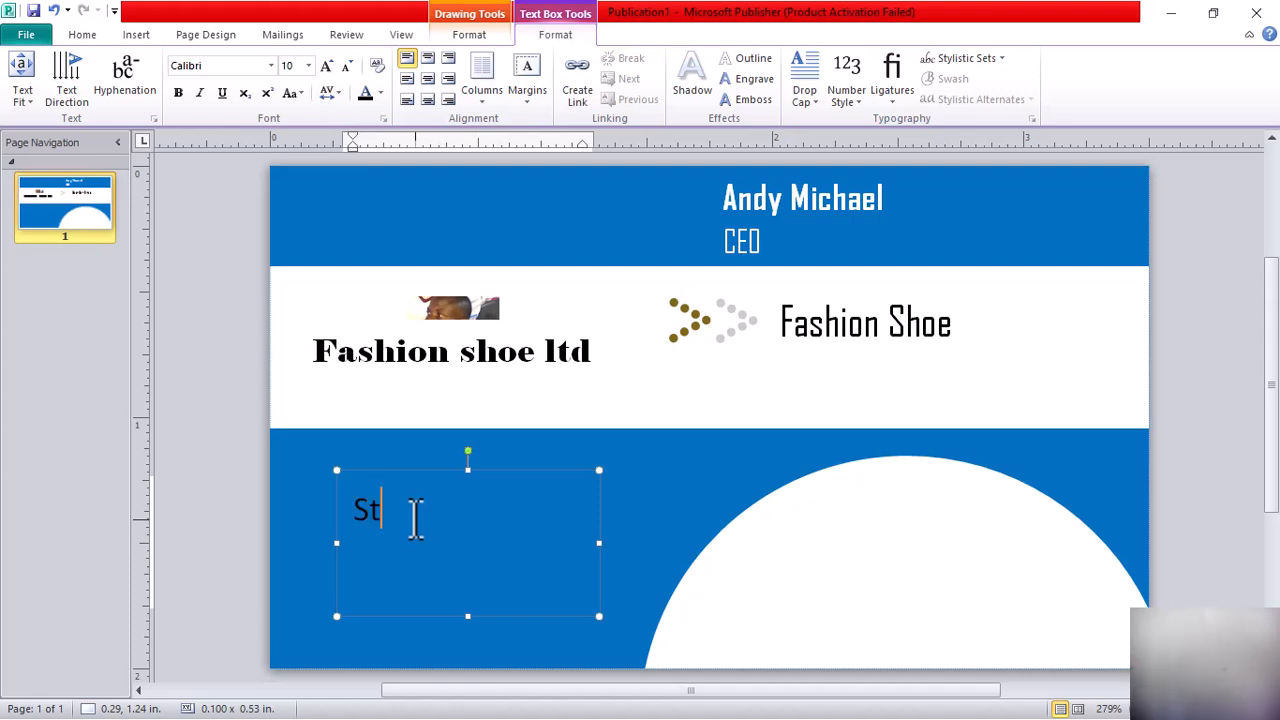
text(har)
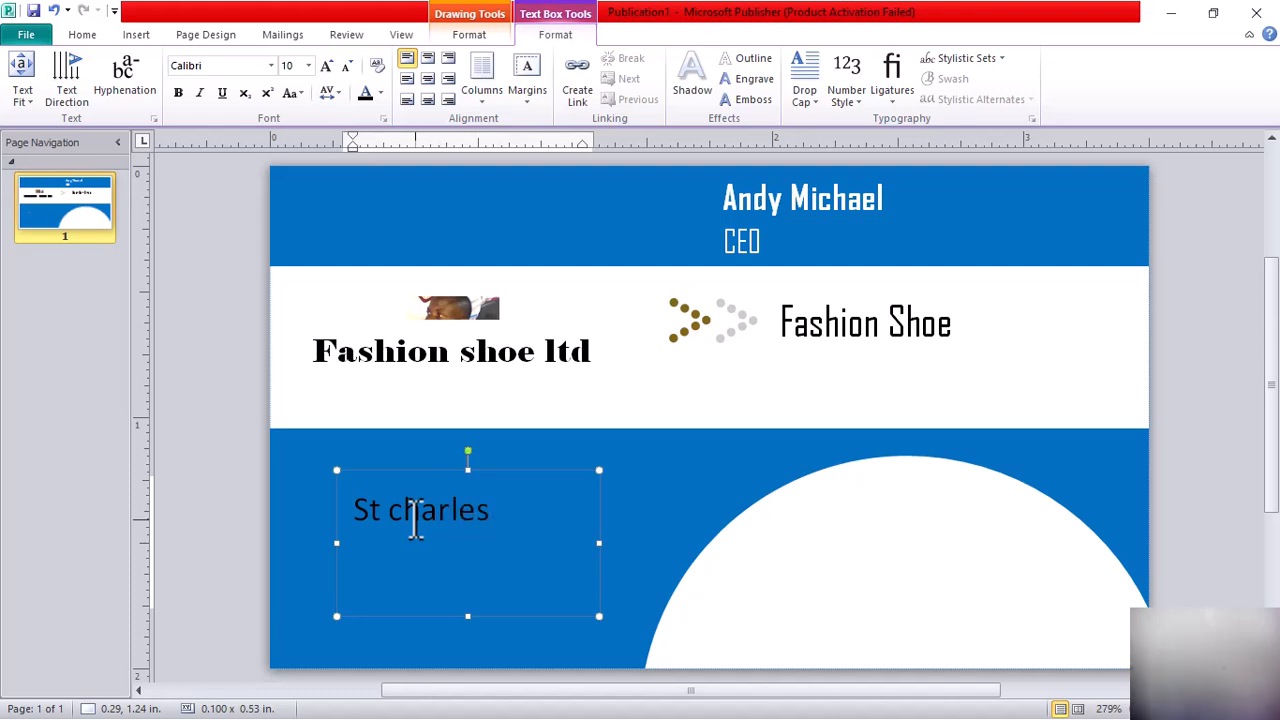
text(les)
key(Return)
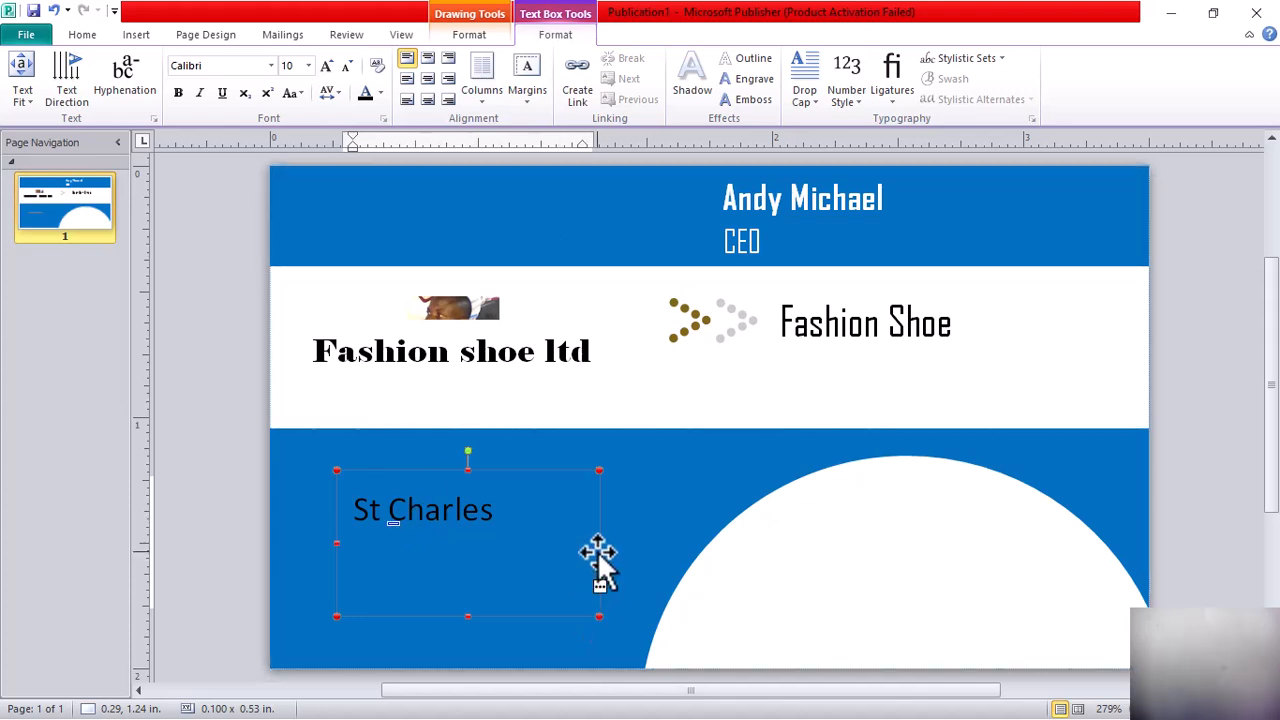
- Widen the text box to about 1.69 in and extend its first line to read "St Charles lwanga"
drag(598, 546, 664, 530)
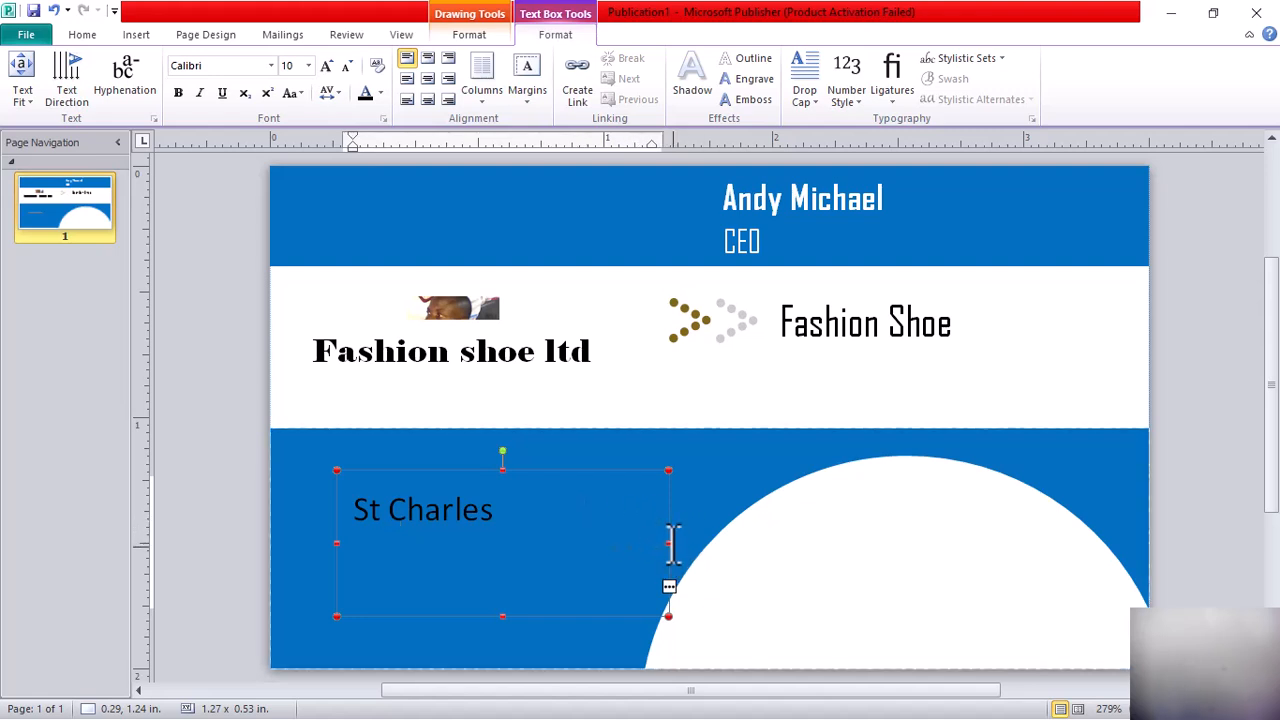
drag(669, 543, 772, 543)
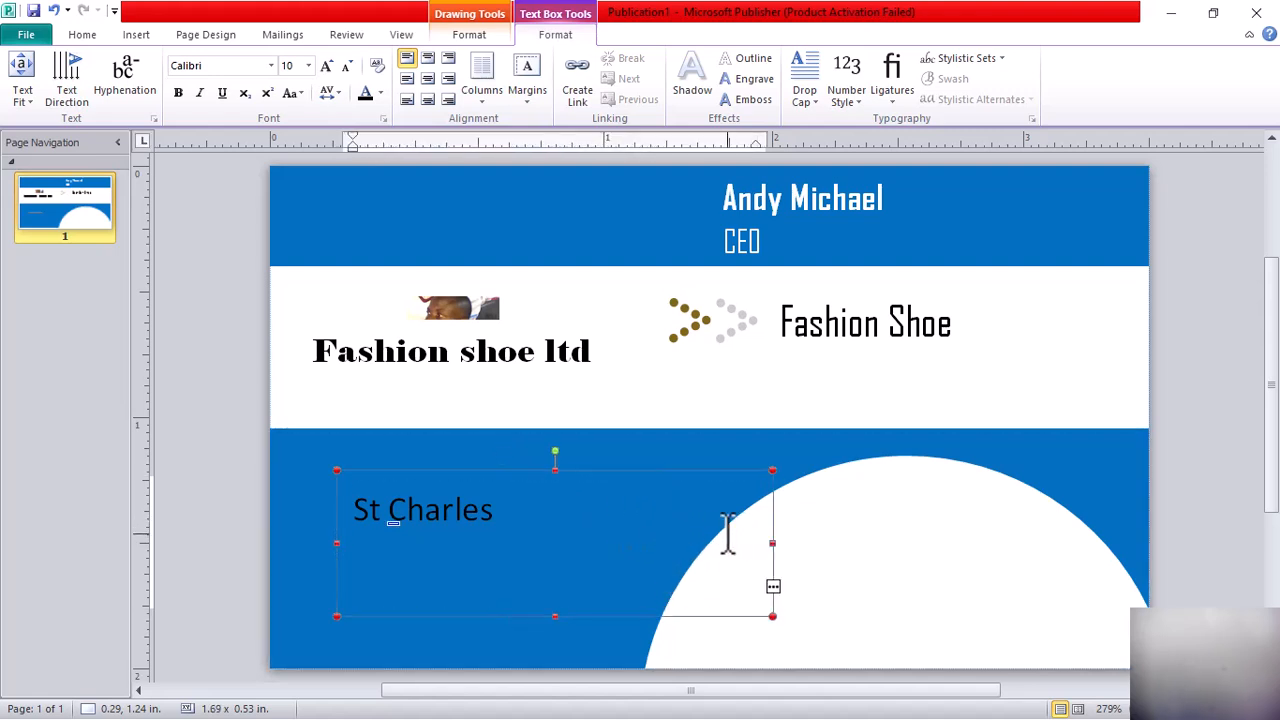
click(500, 516)
click(381, 555)
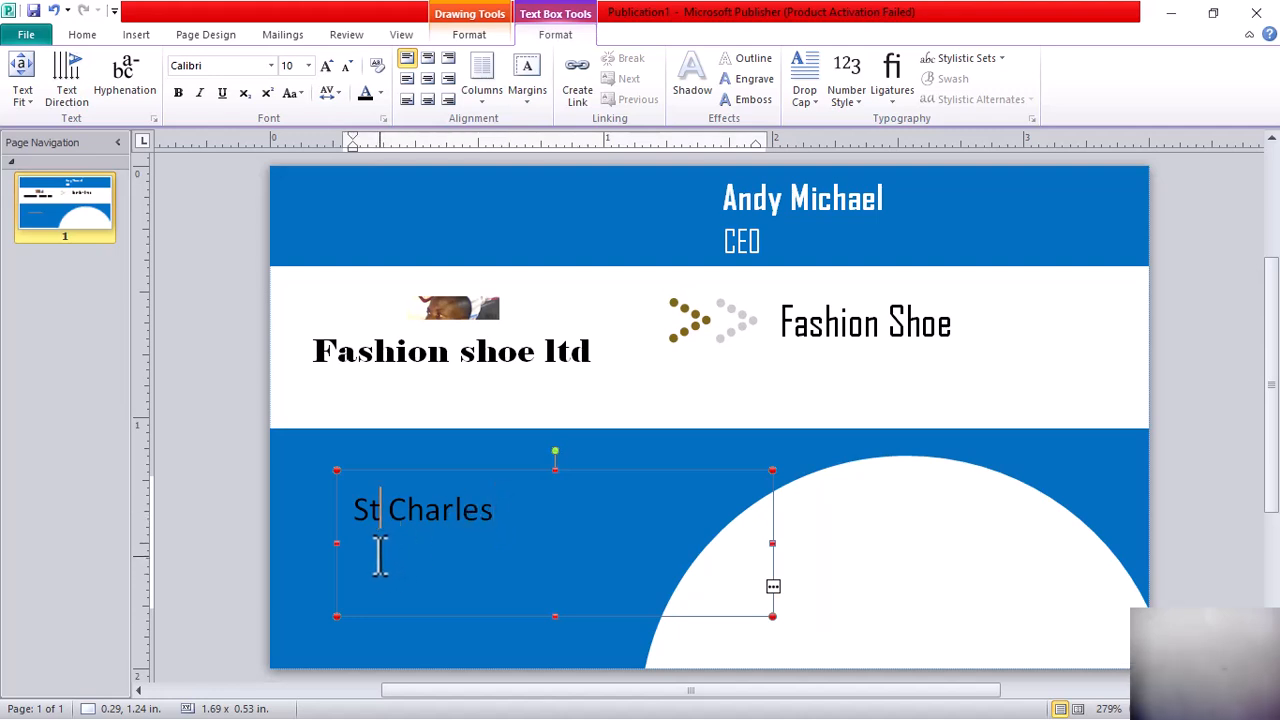
click(513, 510)
drag(503, 512, 363, 508)
click(545, 540)
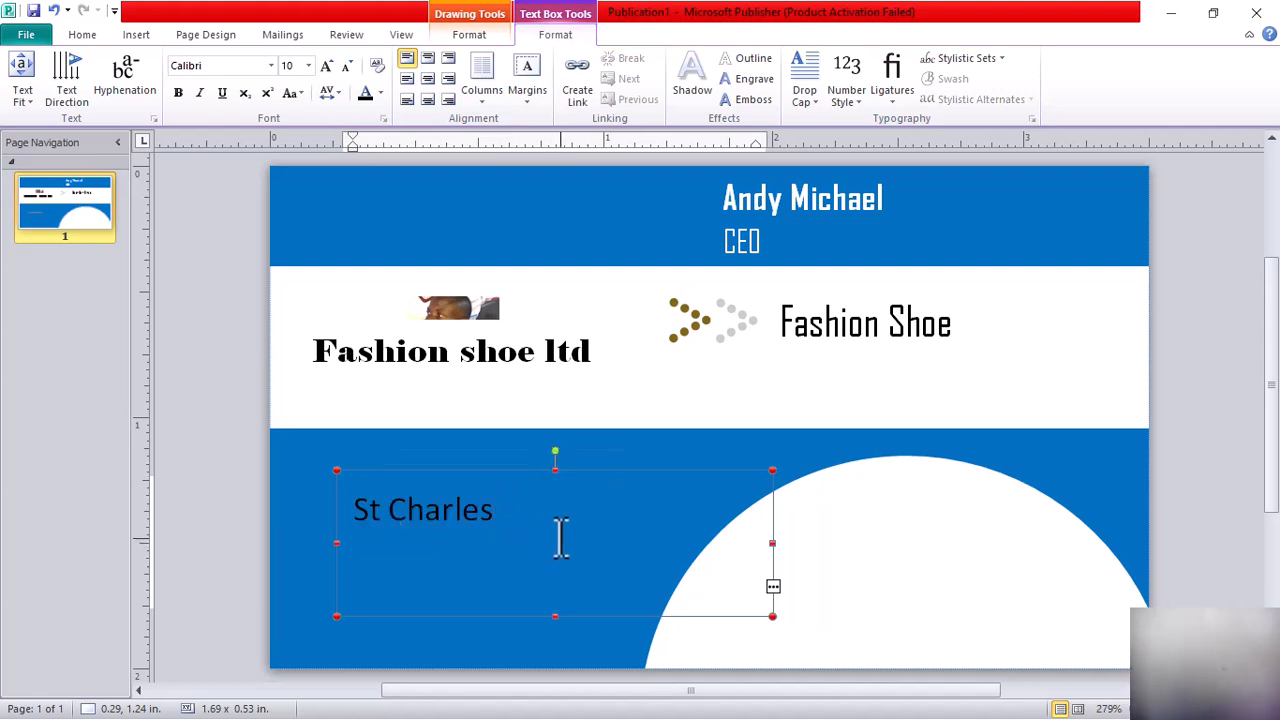
text(lwangd)
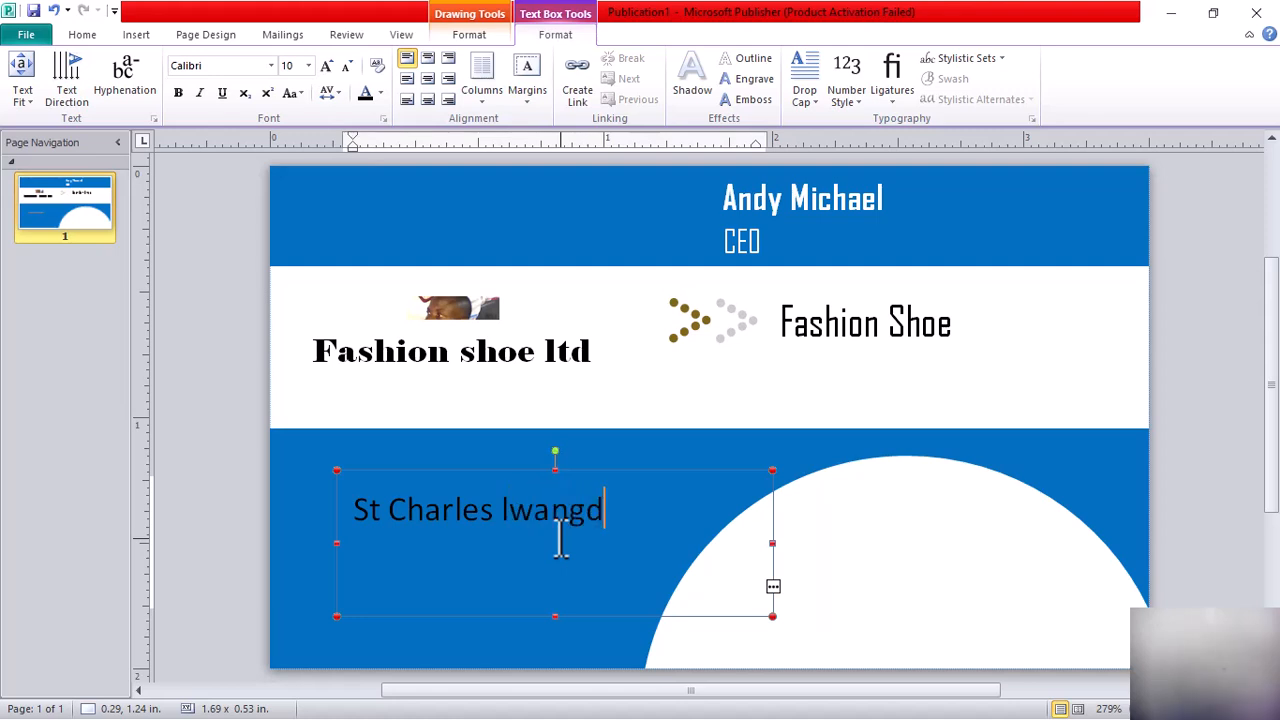
key(BackSpace)
text(a)
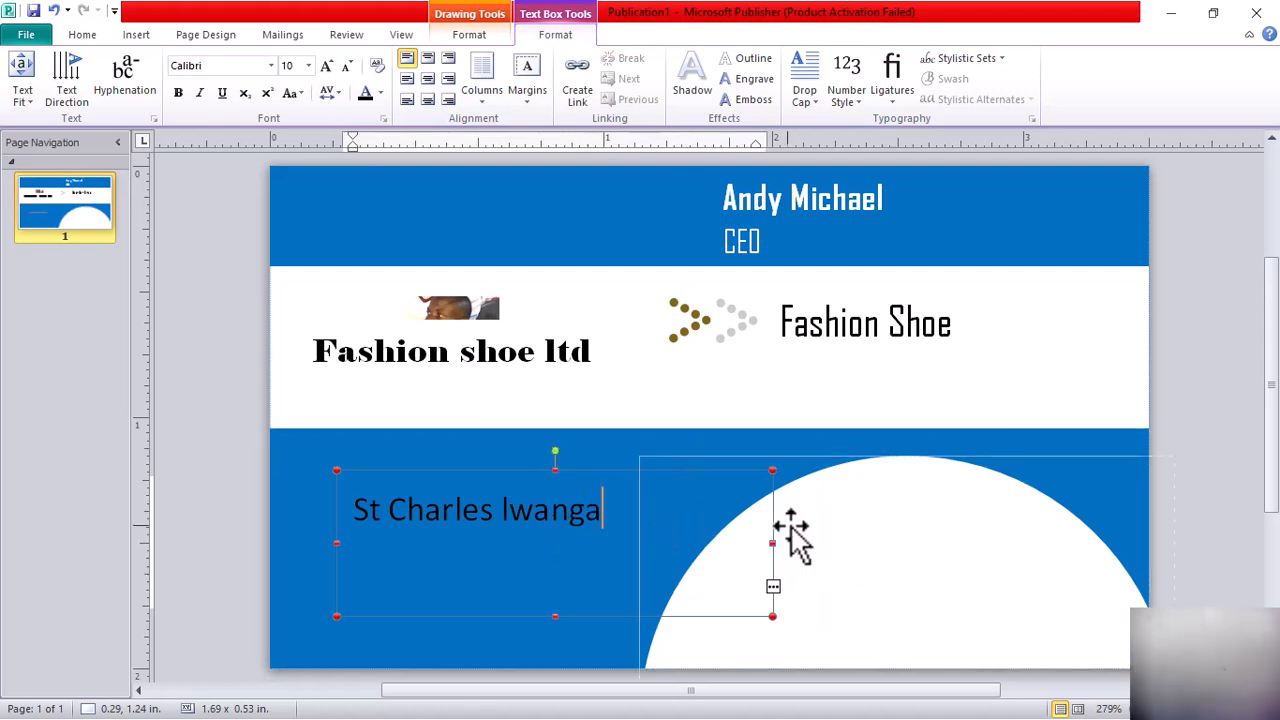
- Change the font color of the text on the lower blue band to white
drag(604, 510, 353, 508)
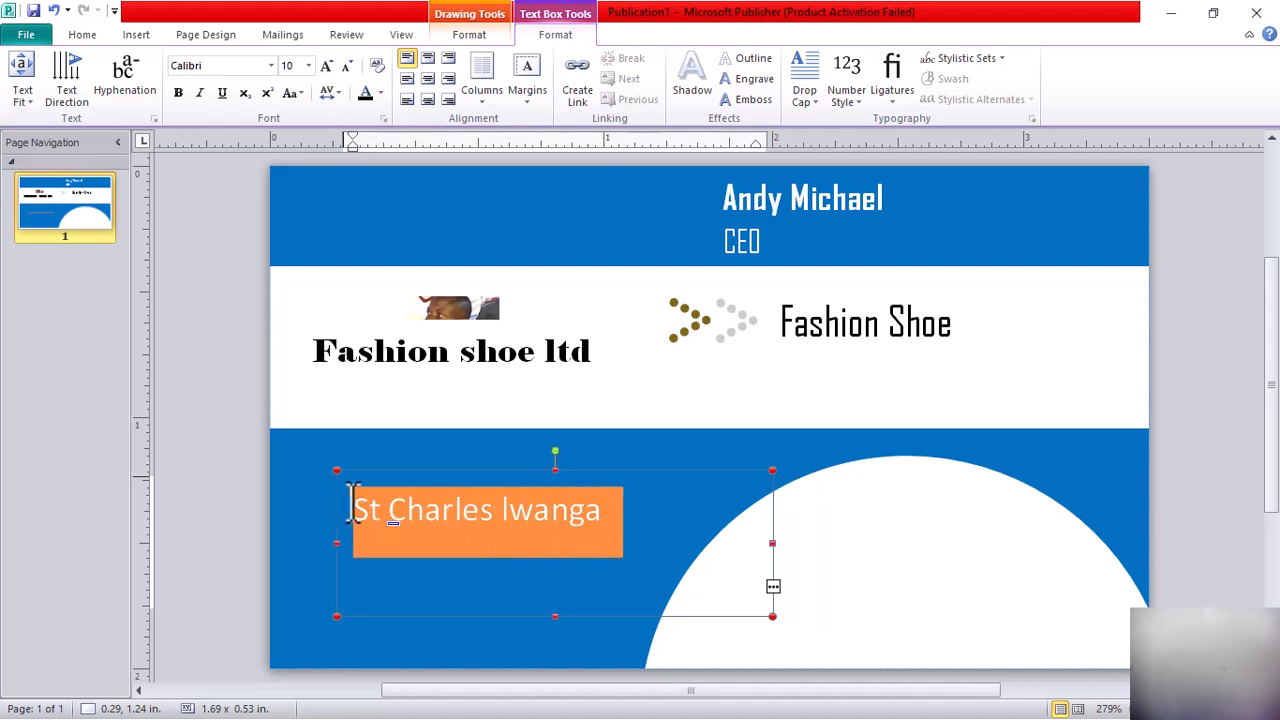
click(382, 92)
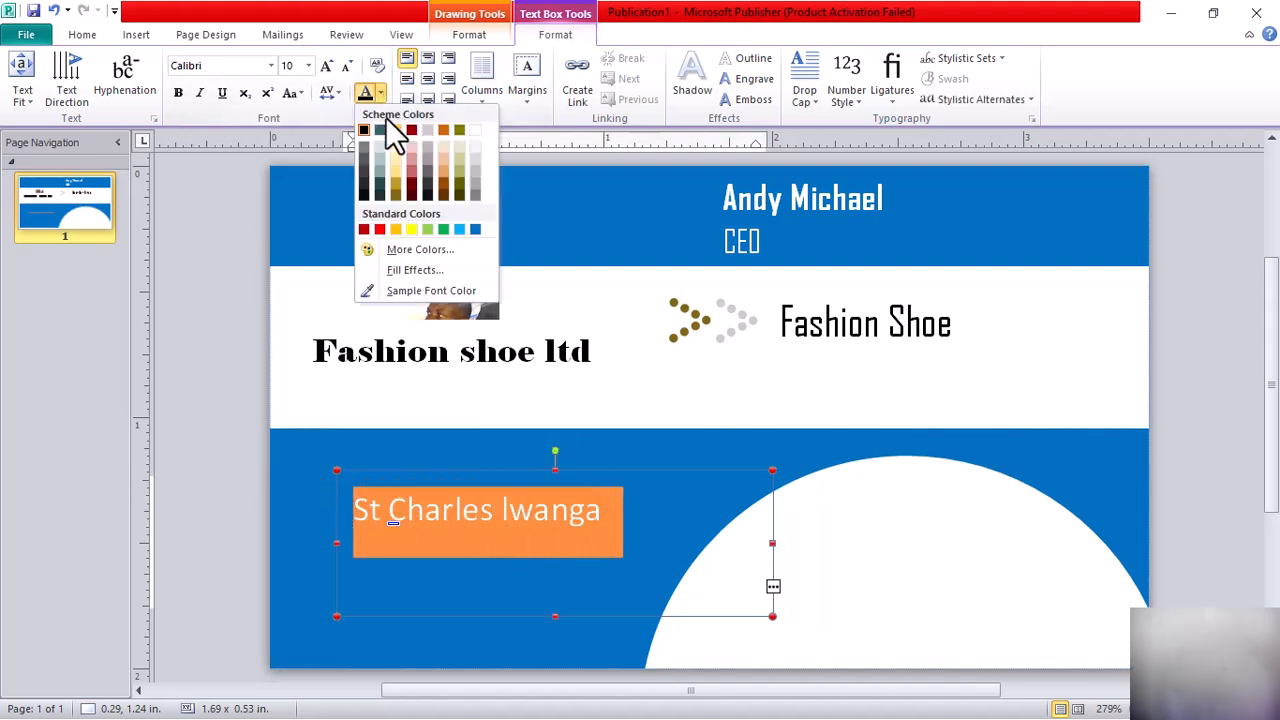
click(476, 130)
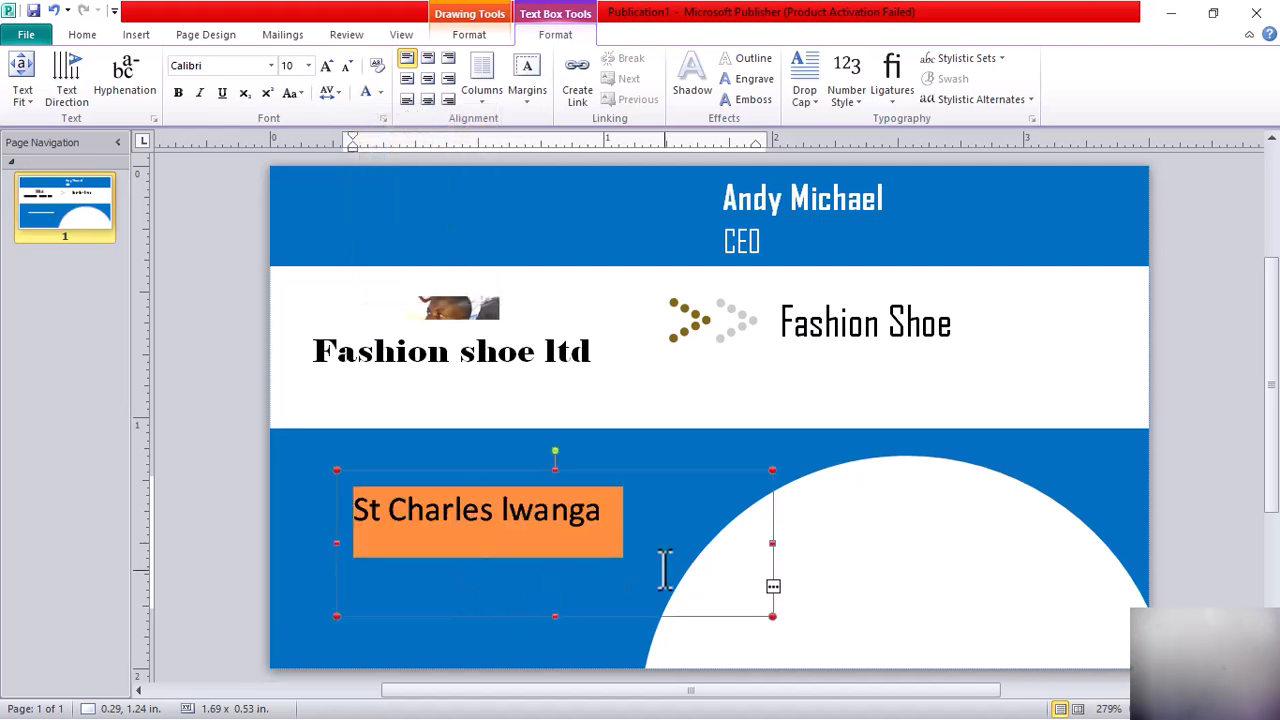
- Shrink the text box on the lower blue band to about 1.19 x 0.20 in and center its text horizontally
drag(769, 541, 647, 541)
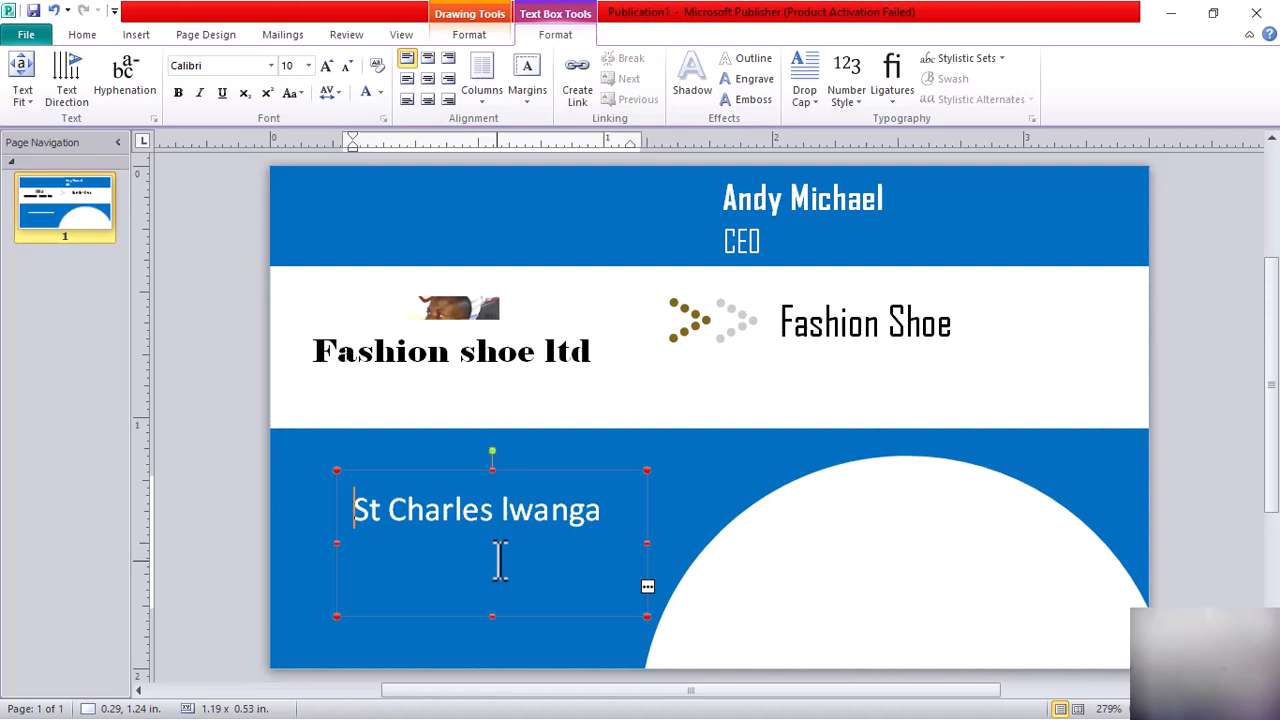
click(491, 616)
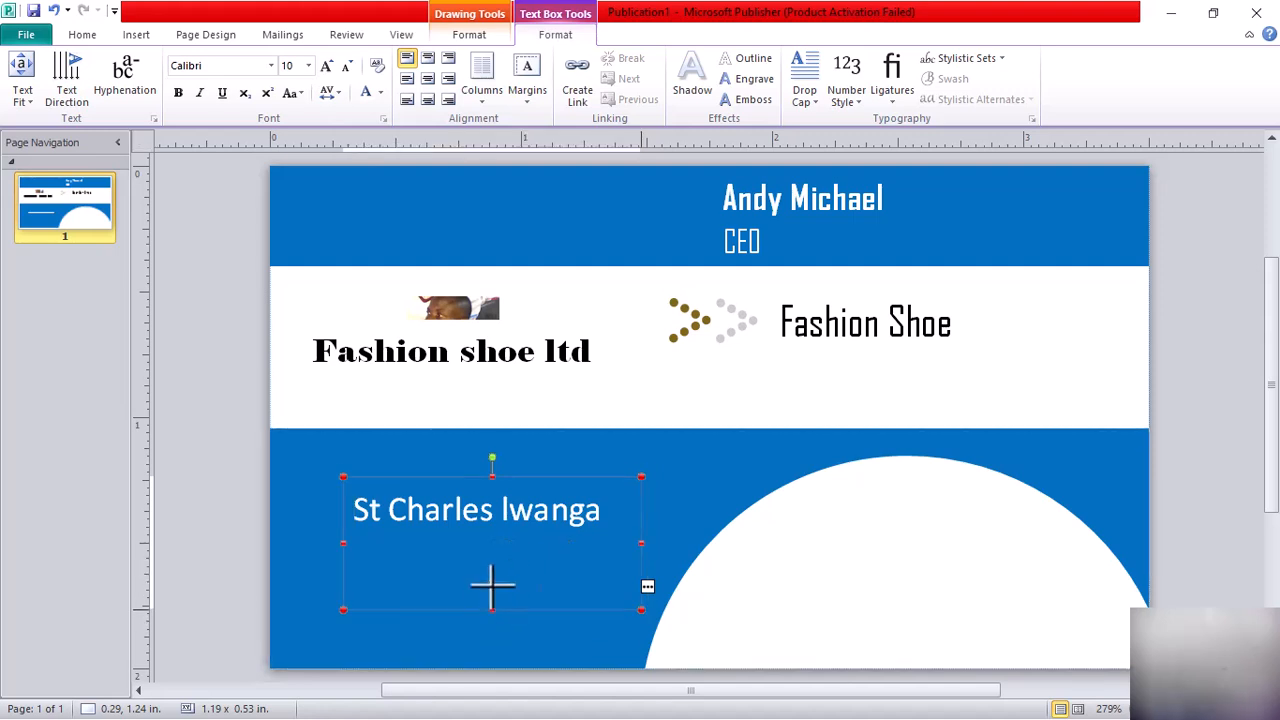
click(481, 538)
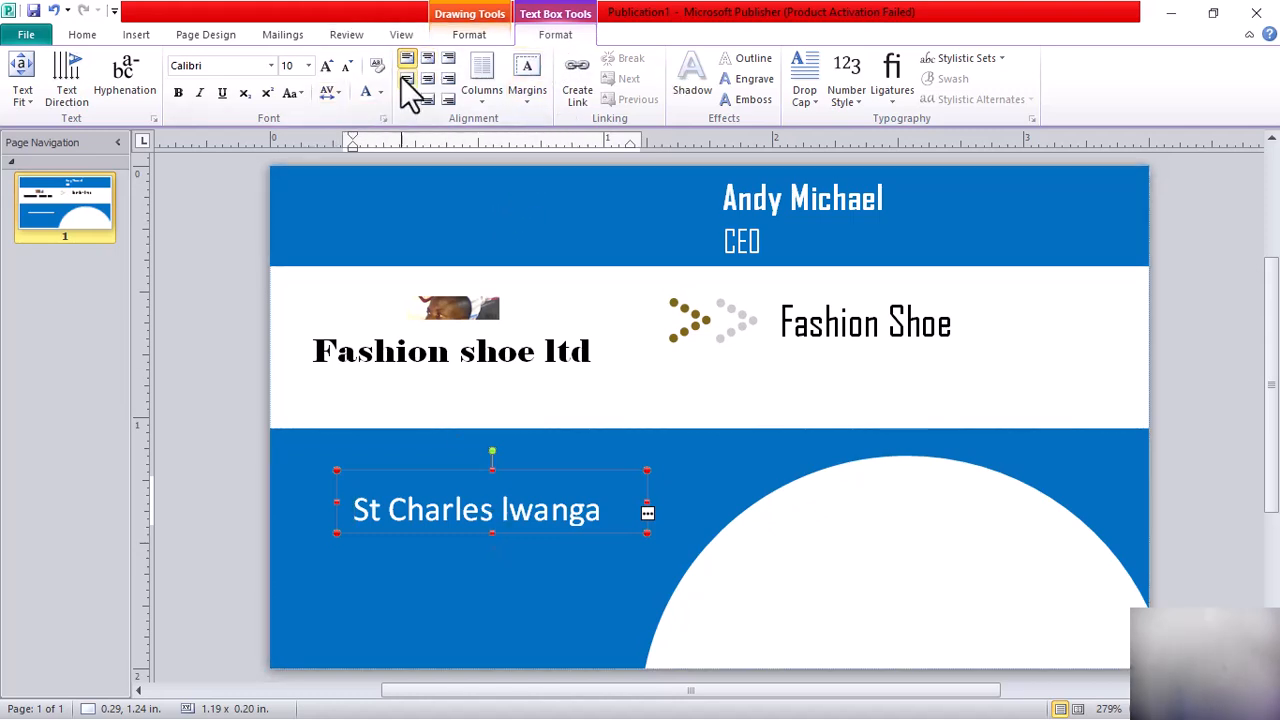
click(428, 60)
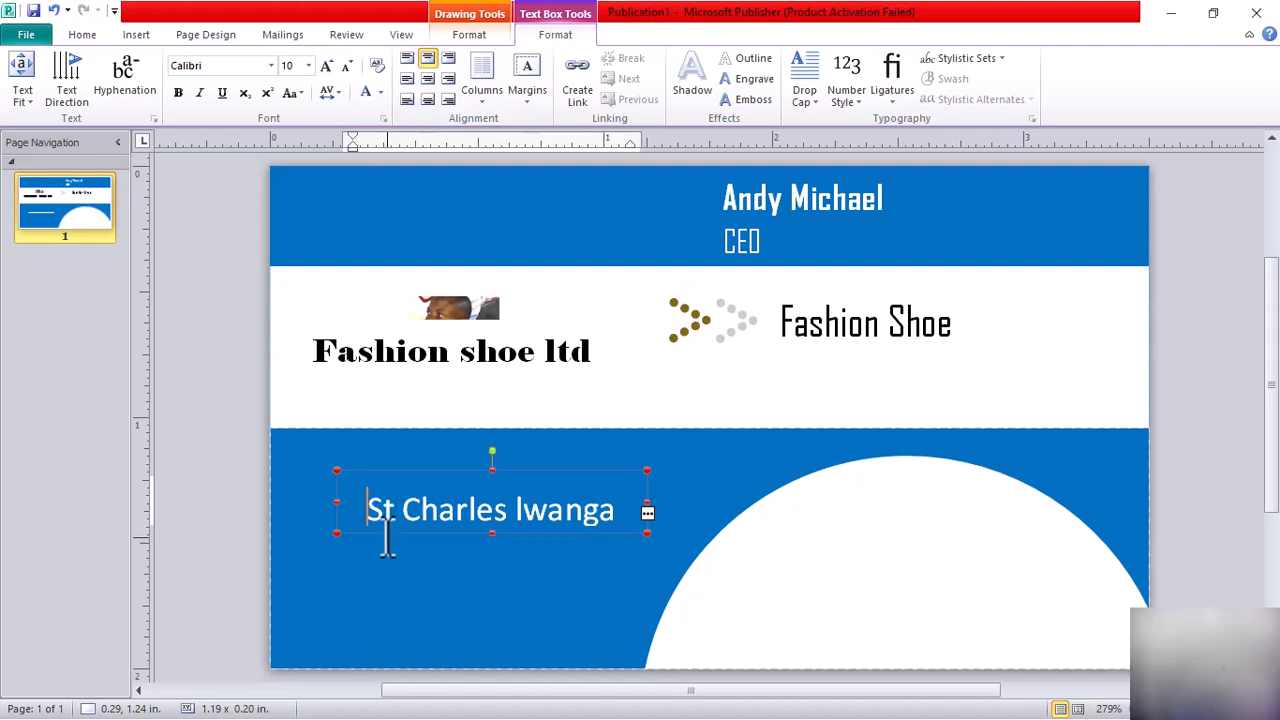
click(457, 563)
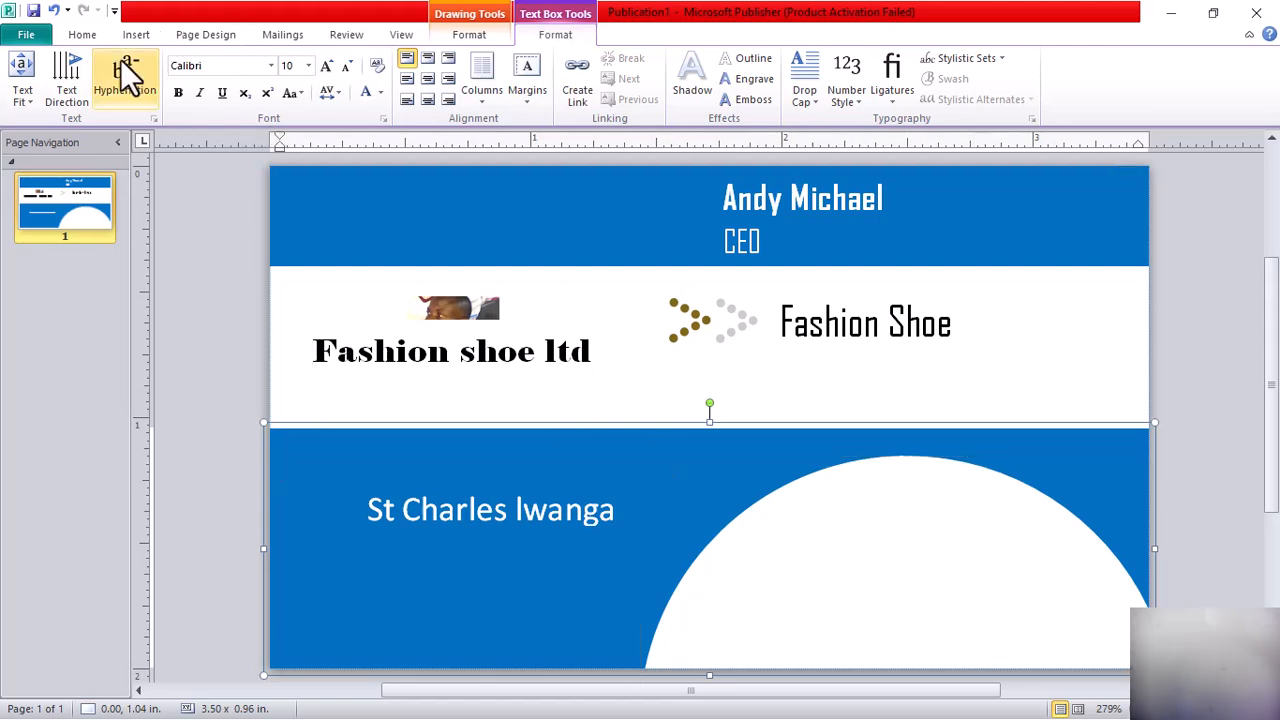
- Draw a text box about 1.20 in wide and 0.34 in high inside the white circle
click(478, 35)
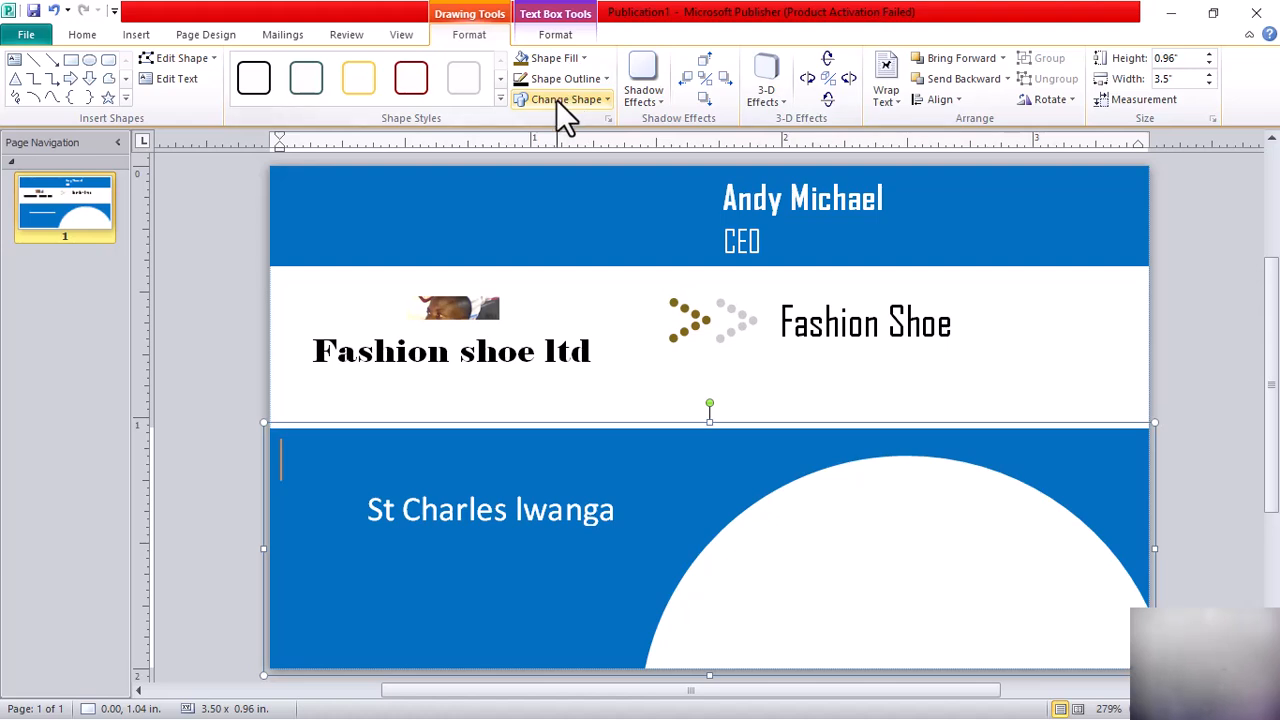
click(16, 60)
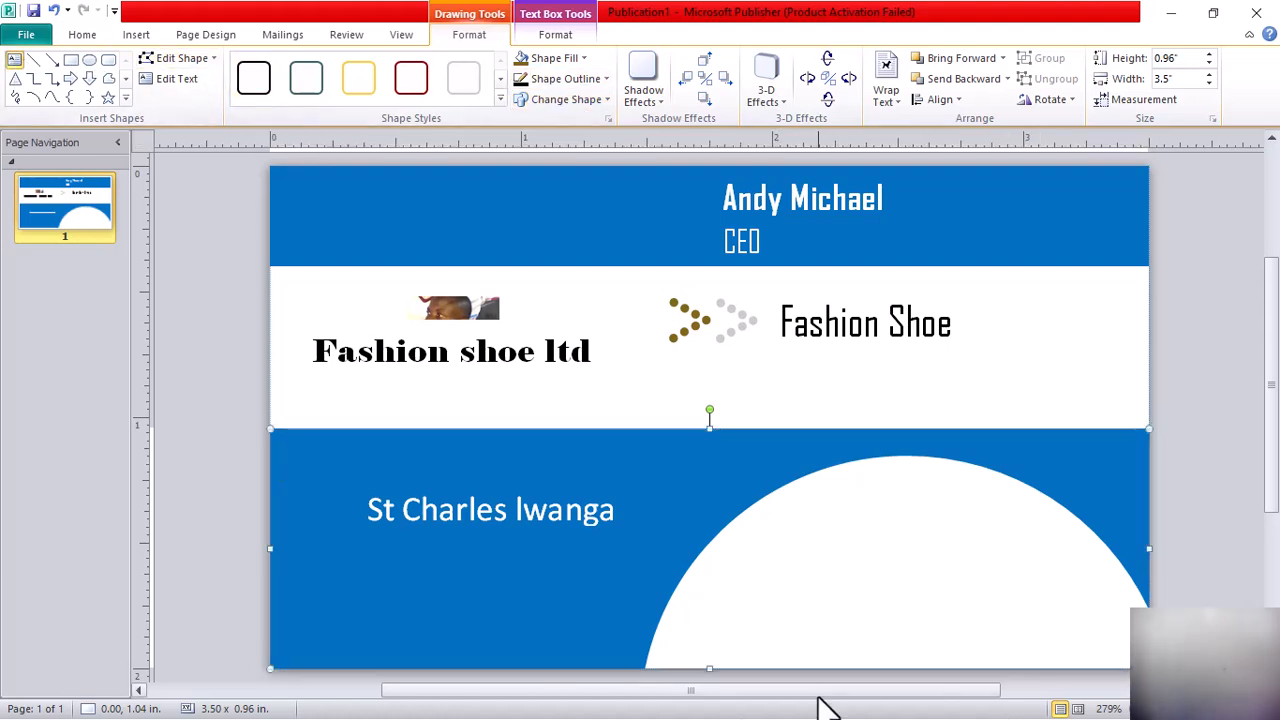
drag(780, 520, 1080, 609)
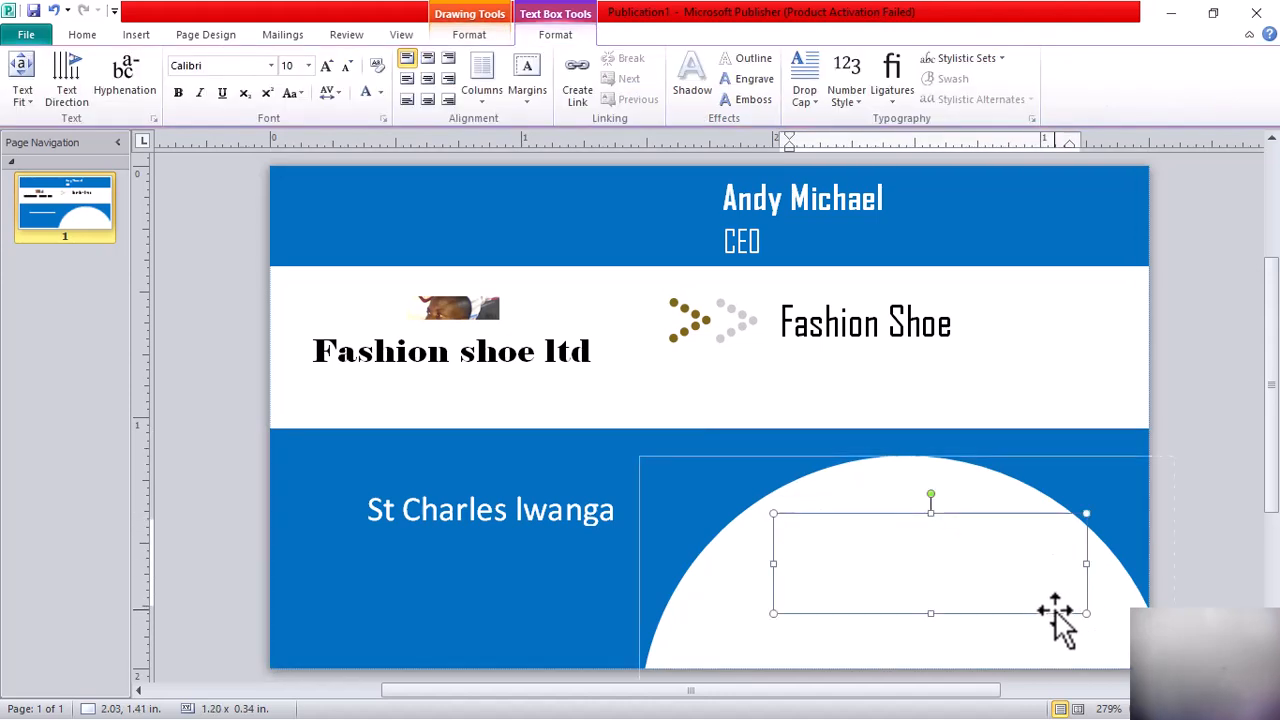